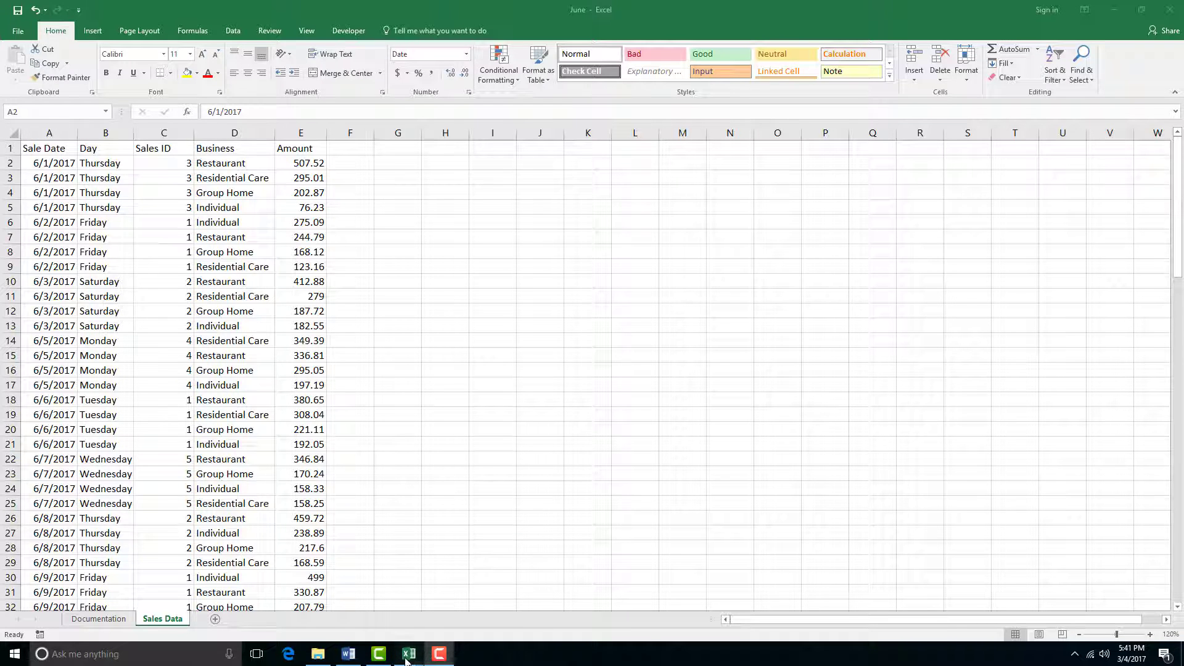
Open the June Sales Data workbook from its Excel taskbar preview
mouse_move(408, 654)
left_click(349, 612)
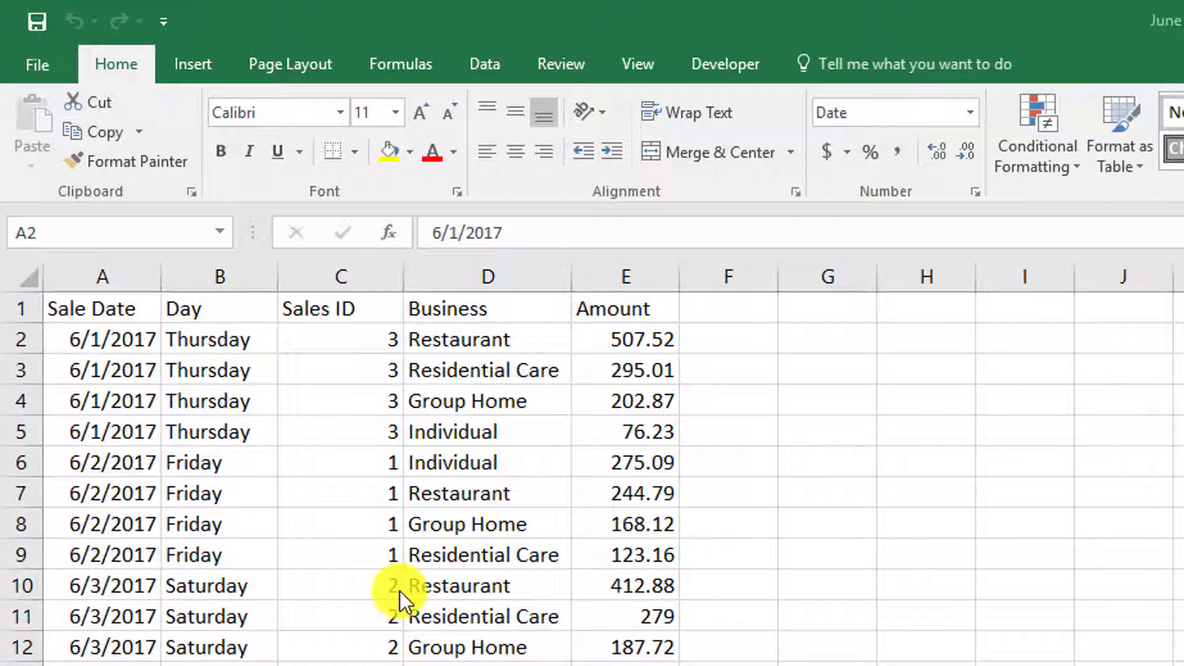
left_click(138, 332)
left_click(126, 315)
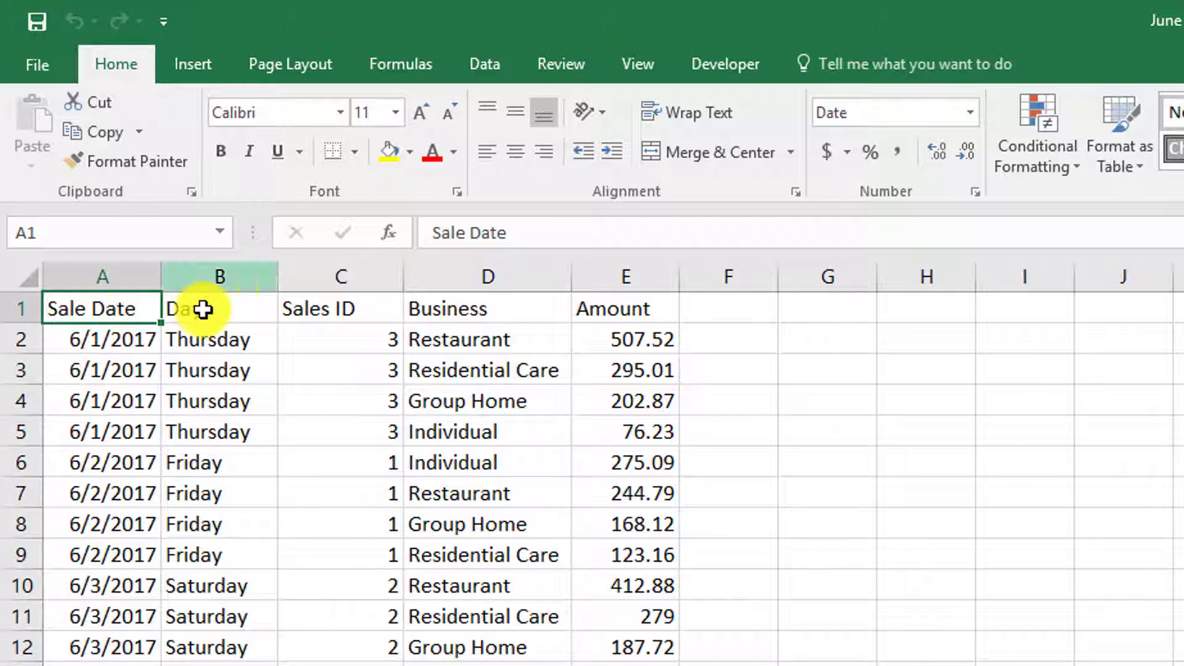
scroll(175, 426, "down", 1)
scroll(182, 439, "up", 1)
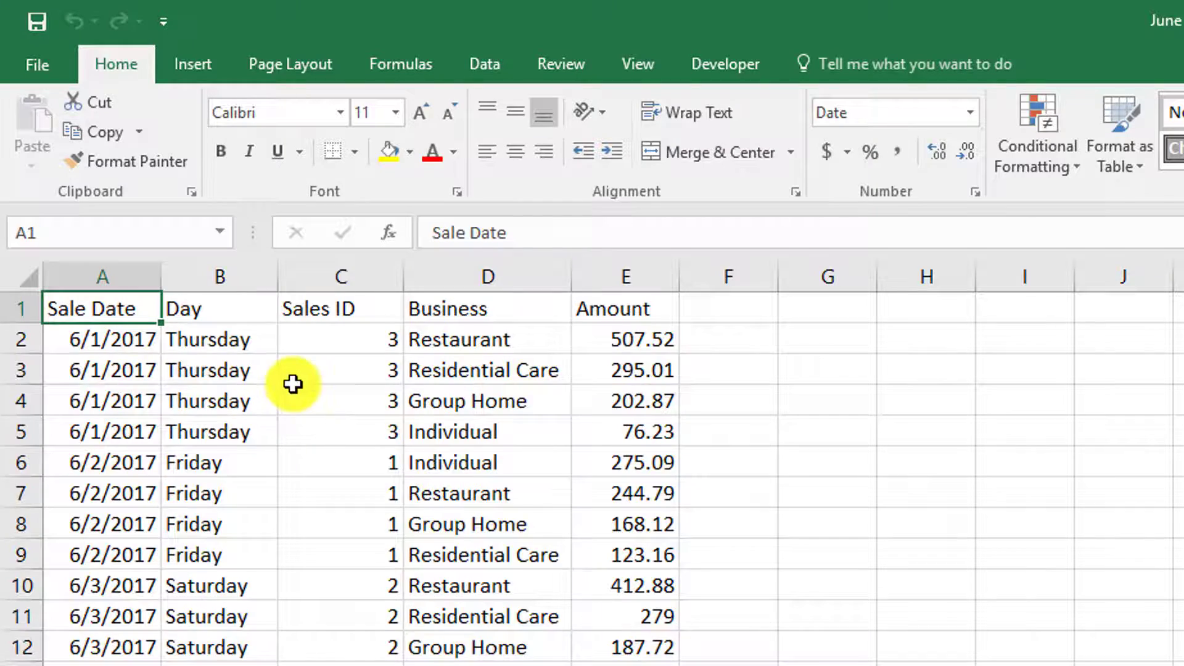
scroll(293, 385, "down", 15)
scroll(290, 435, "up", 2)
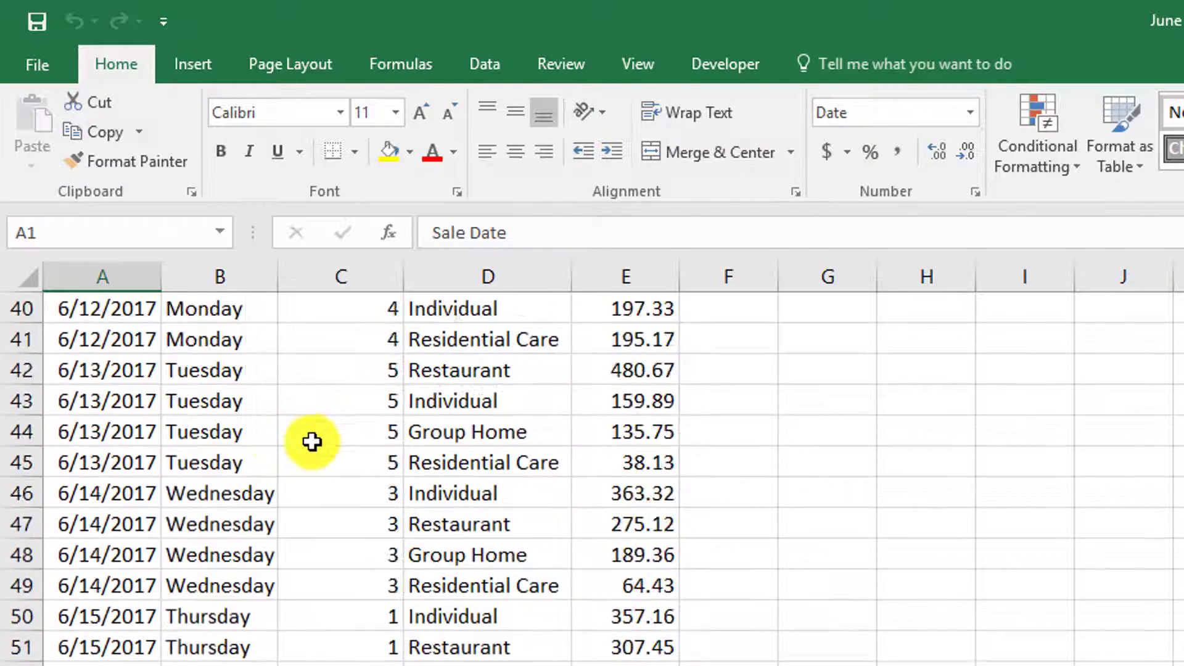
scroll(311, 441, "up", 13)
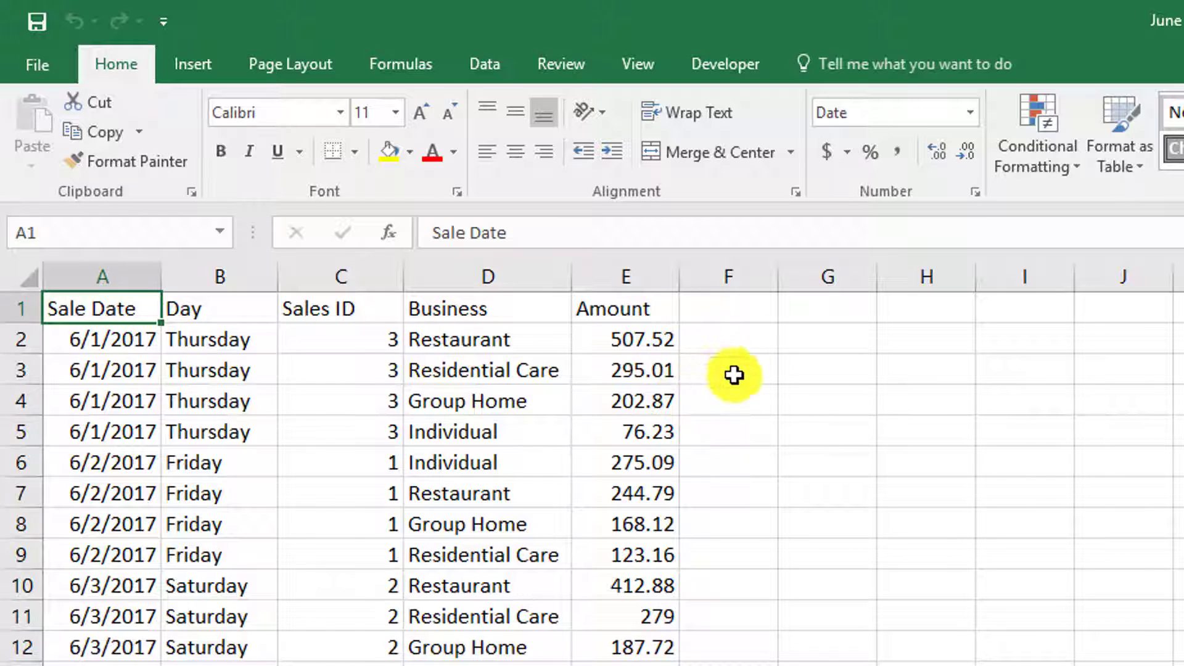
scroll(568, 518, "down", 3)
scroll(568, 532, "up", 3)
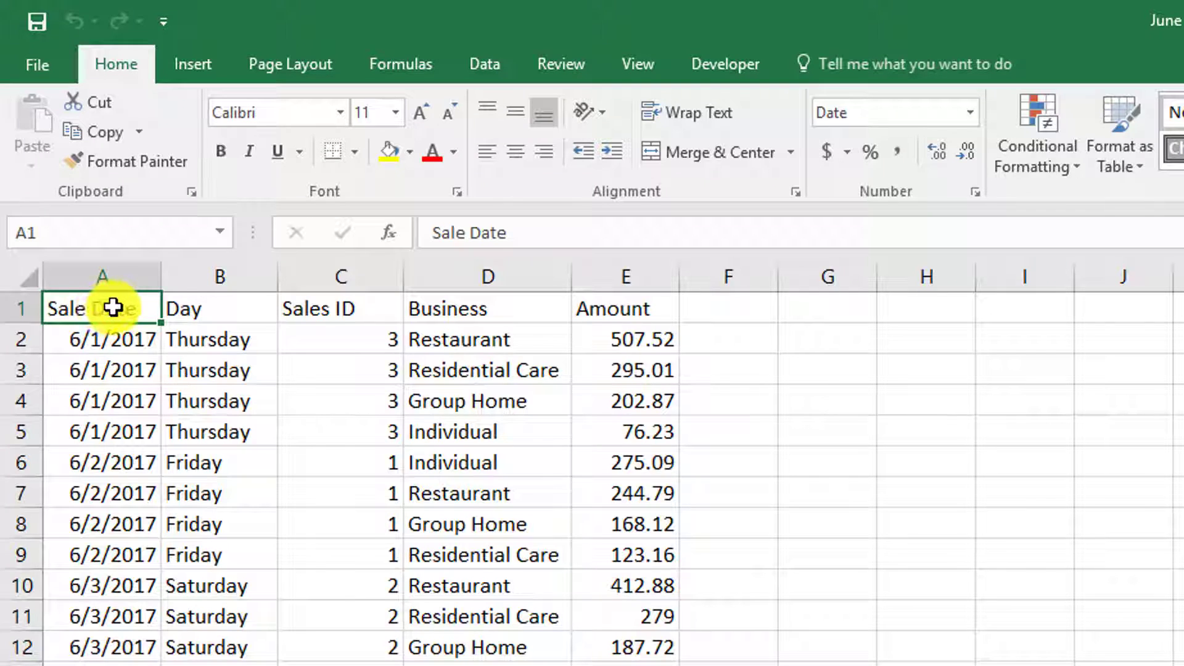
left_click_drag(111, 306, 653, 302)
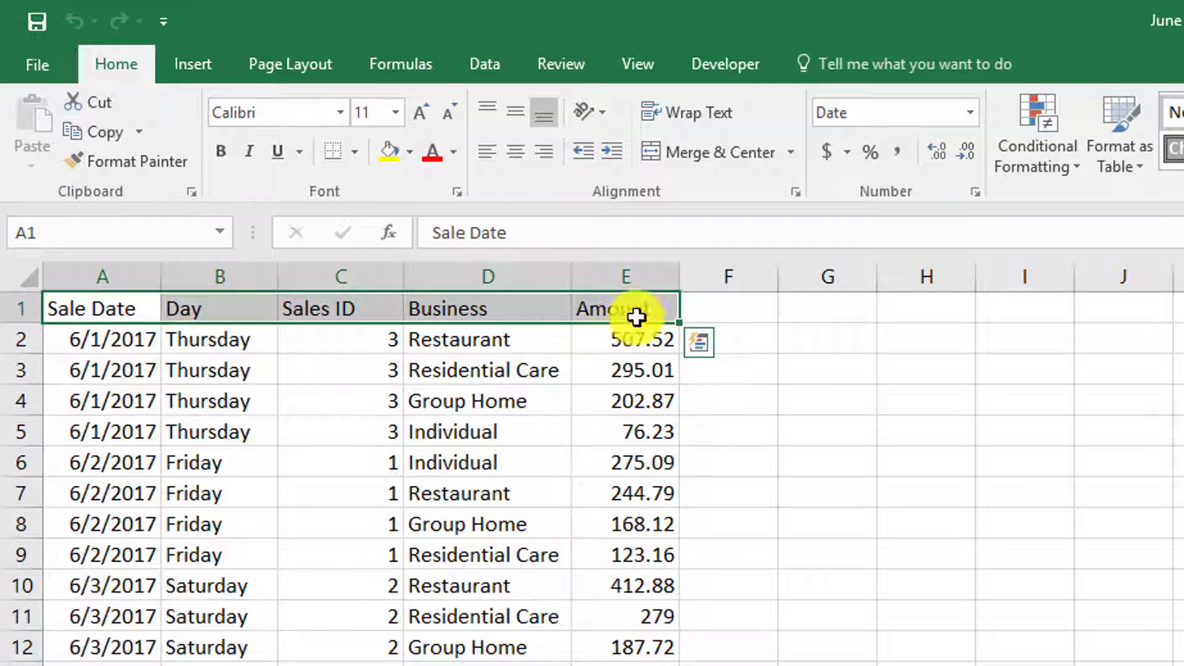
Freeze the top header row and scroll down the sales list
left_click(639, 64)
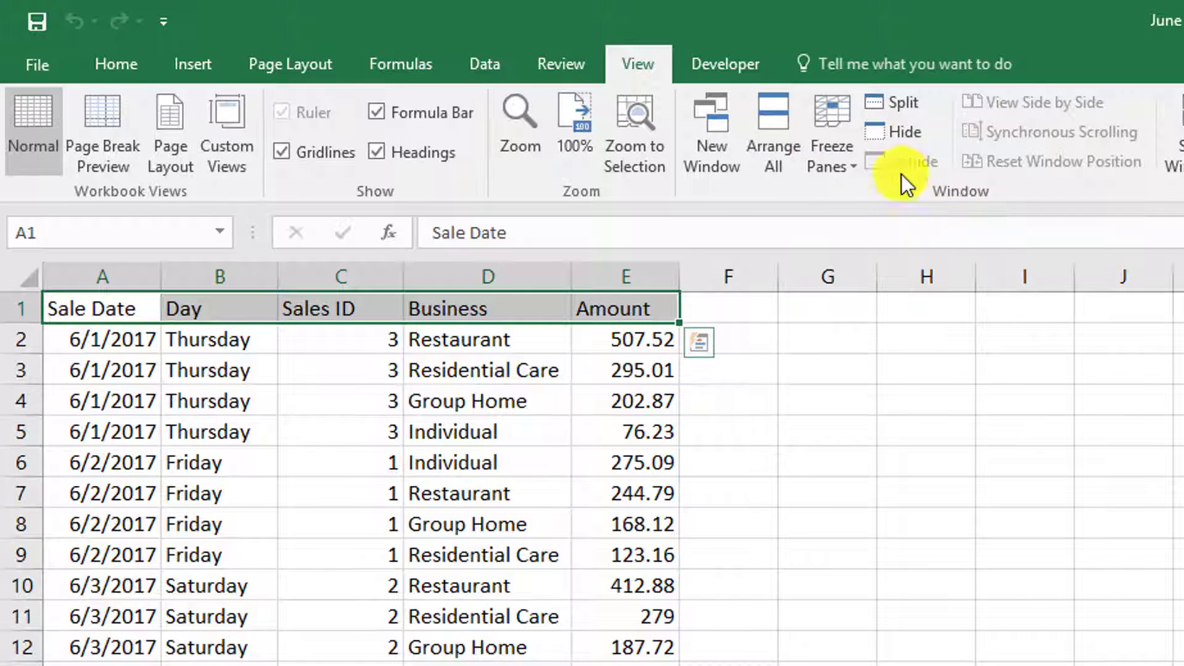
left_click(846, 161)
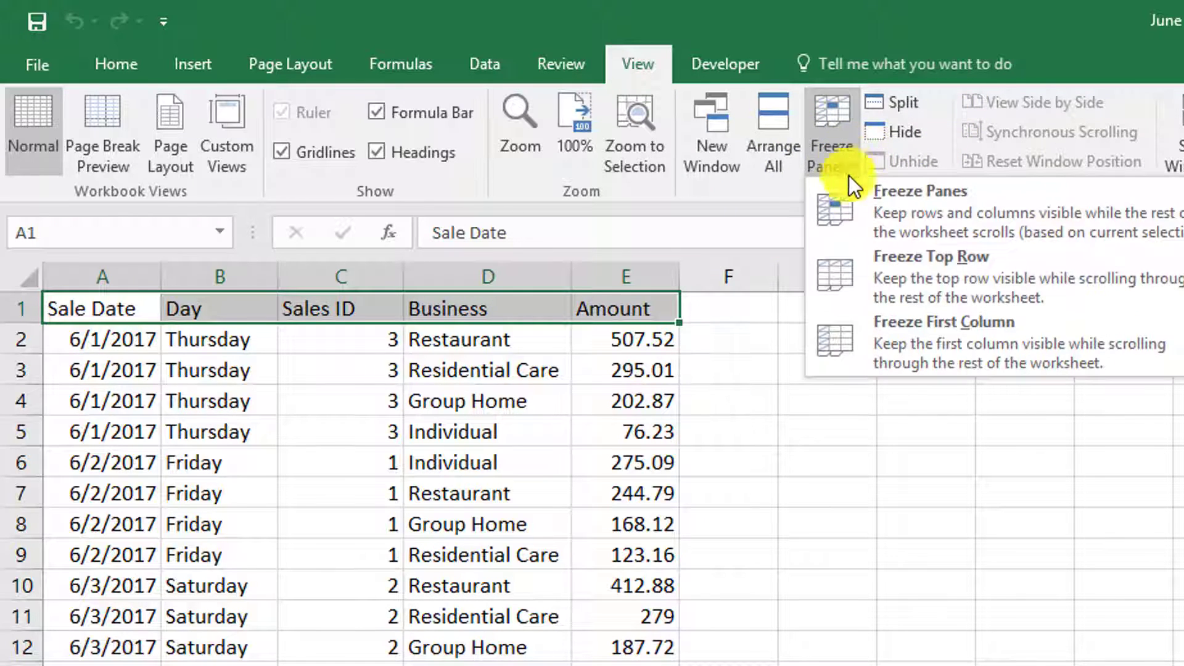
left_click(927, 267)
scroll(354, 468, "down", 14)
scroll(356, 505, "down", 2)
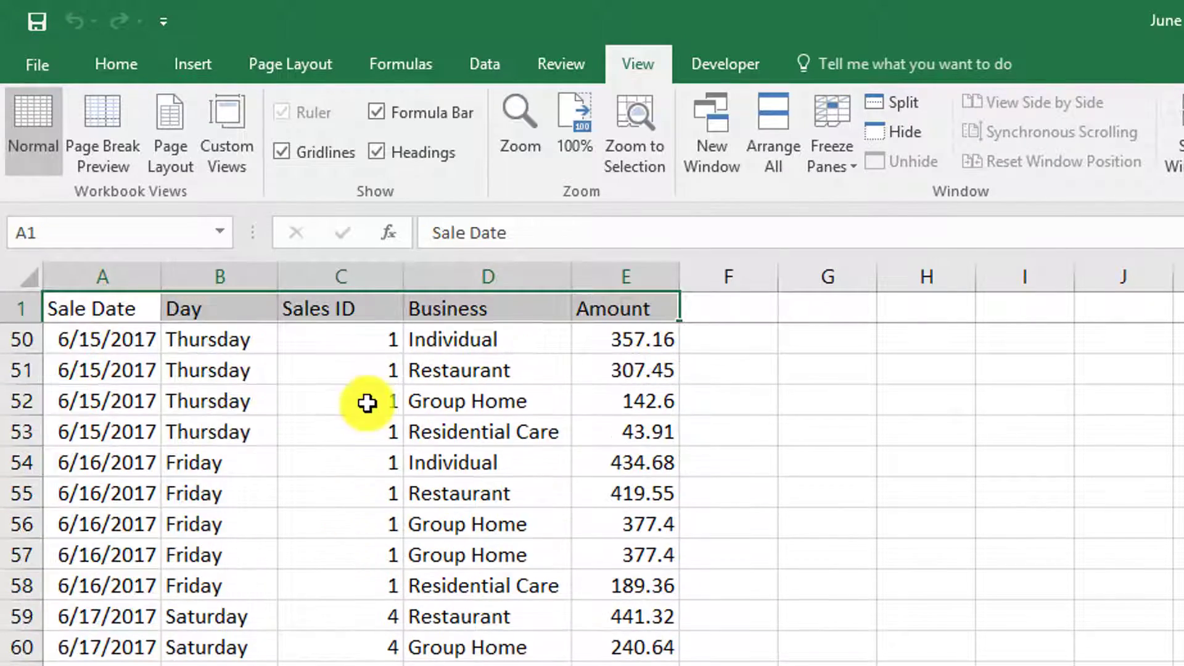
Select a Sales ID cell in row 52, scroll back up, and unfreeze the panes
left_click(363, 395)
scroll(358, 407, "down", 8)
scroll(352, 433, "up", 18)
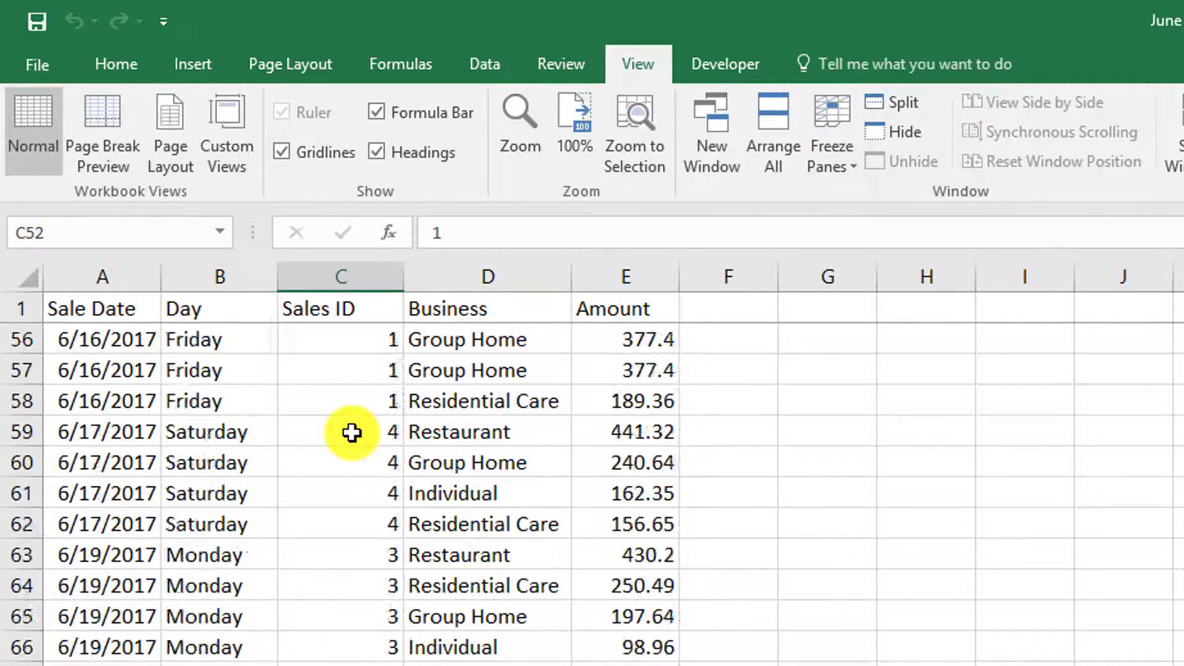
scroll(352, 432, "up", 6)
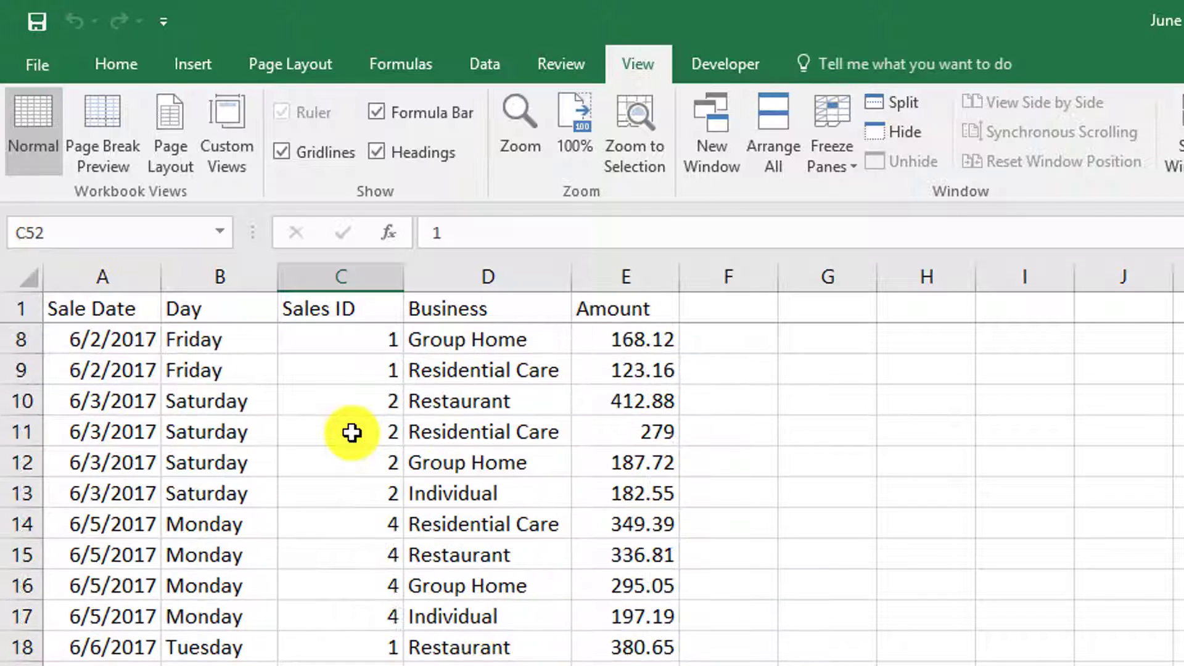
left_click(844, 162)
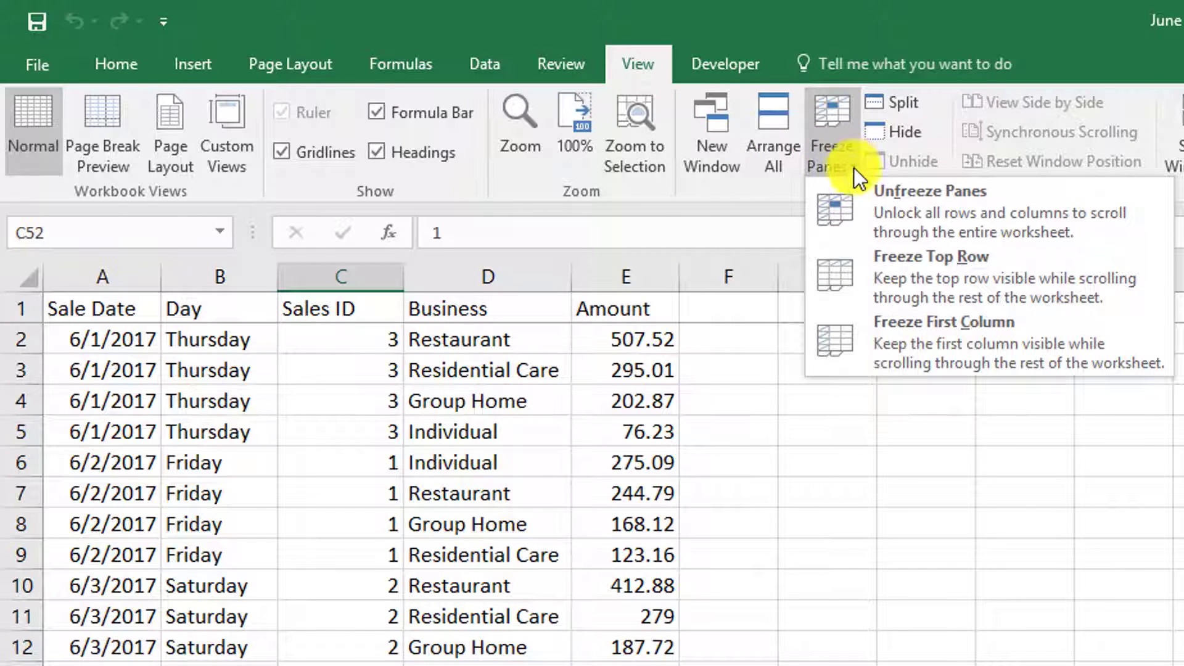
left_click(947, 217)
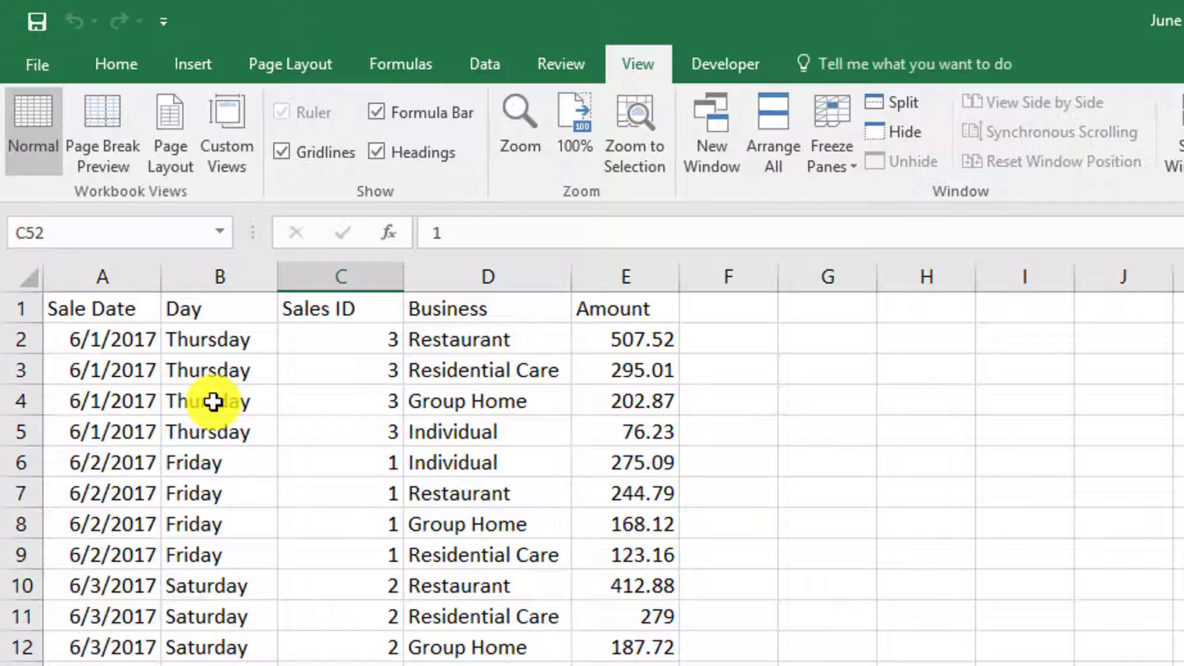
Convert the A1:E102 sales range into Table1 with the first row as headers
left_click(150, 545)
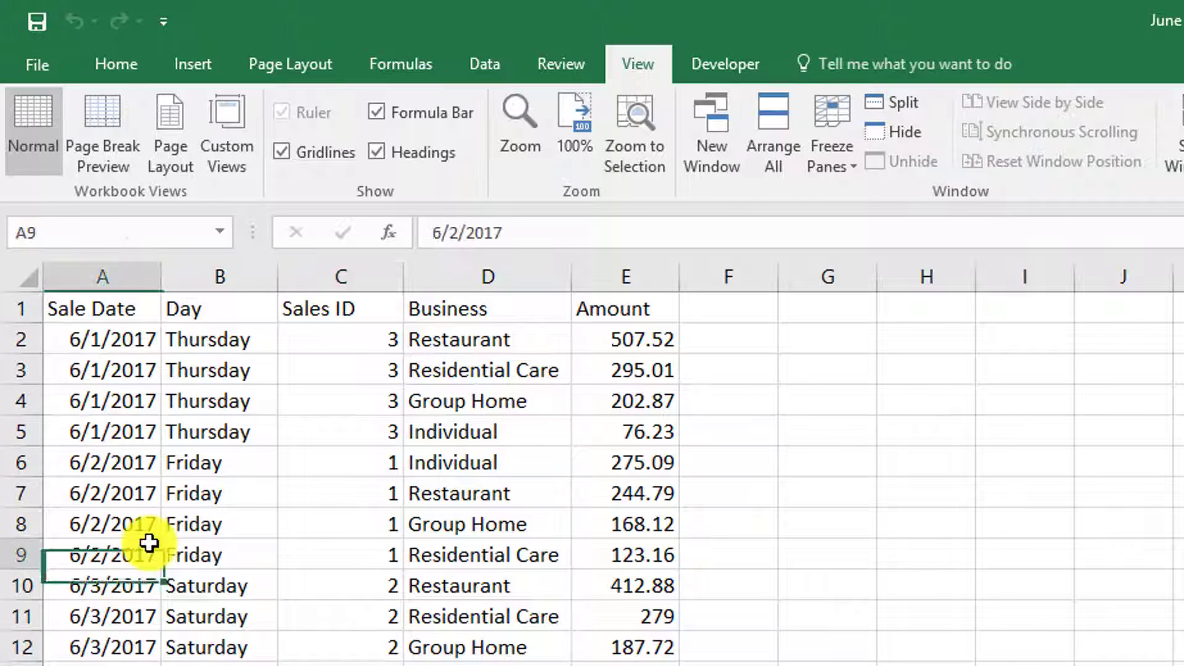
left_click(207, 61)
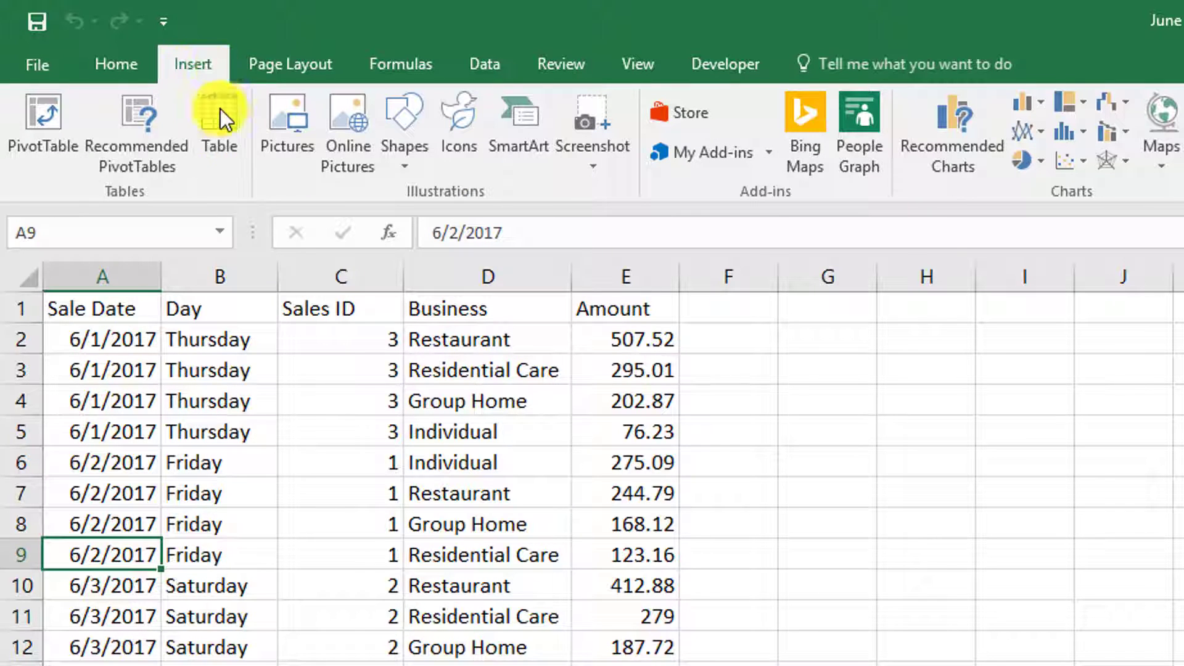
left_click(224, 138)
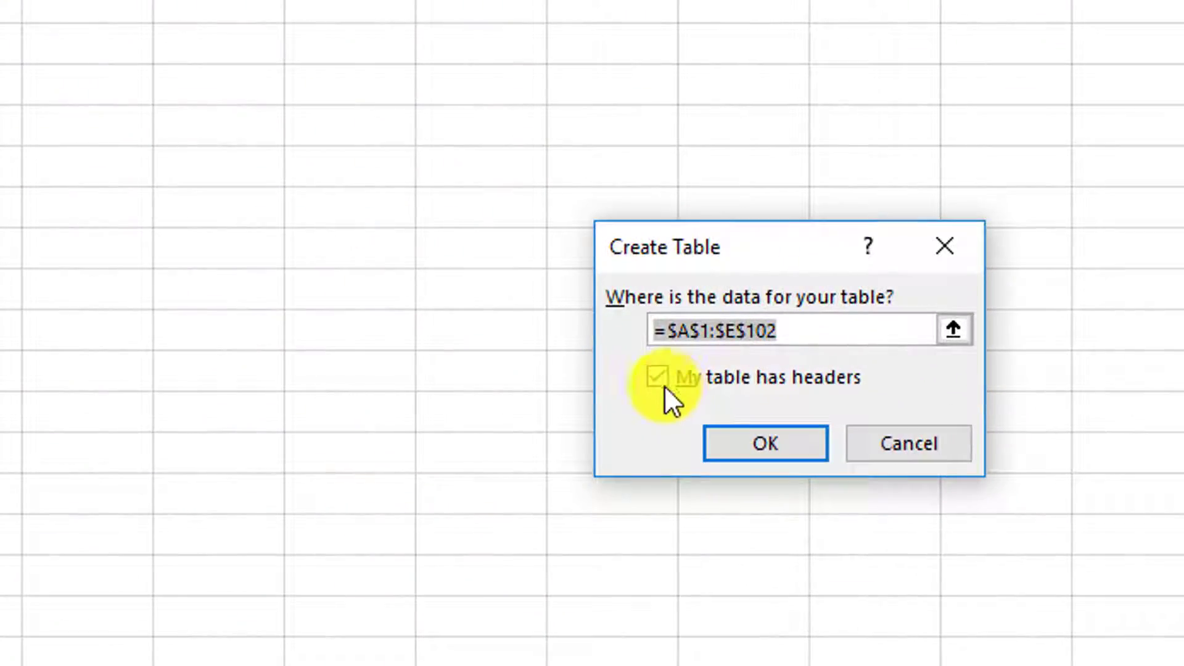
left_click(659, 380)
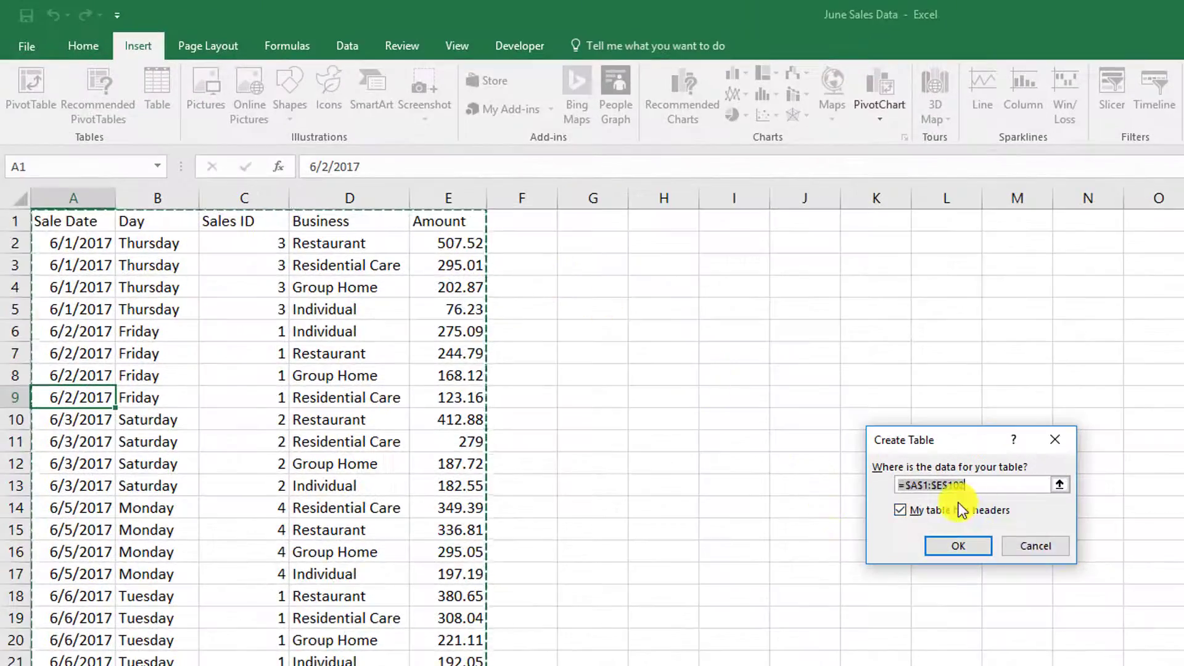
left_click(971, 547)
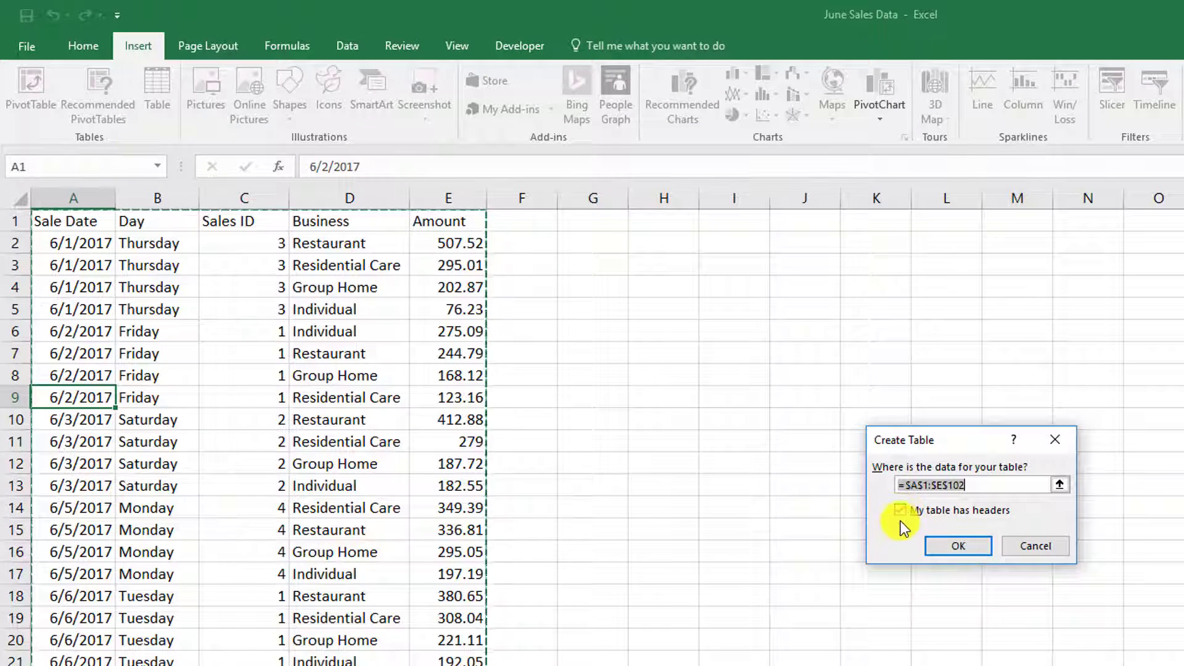
left_click(958, 547)
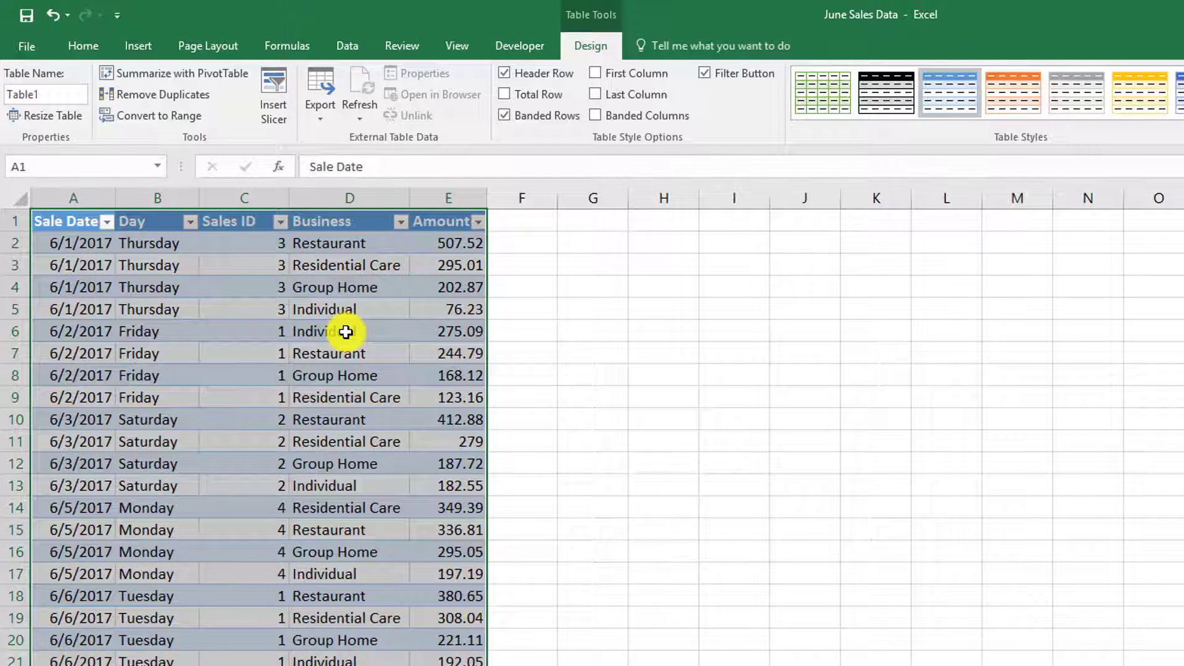
Replace the table name Table1 with JuneTBL in the Table Name box
left_click(161, 259)
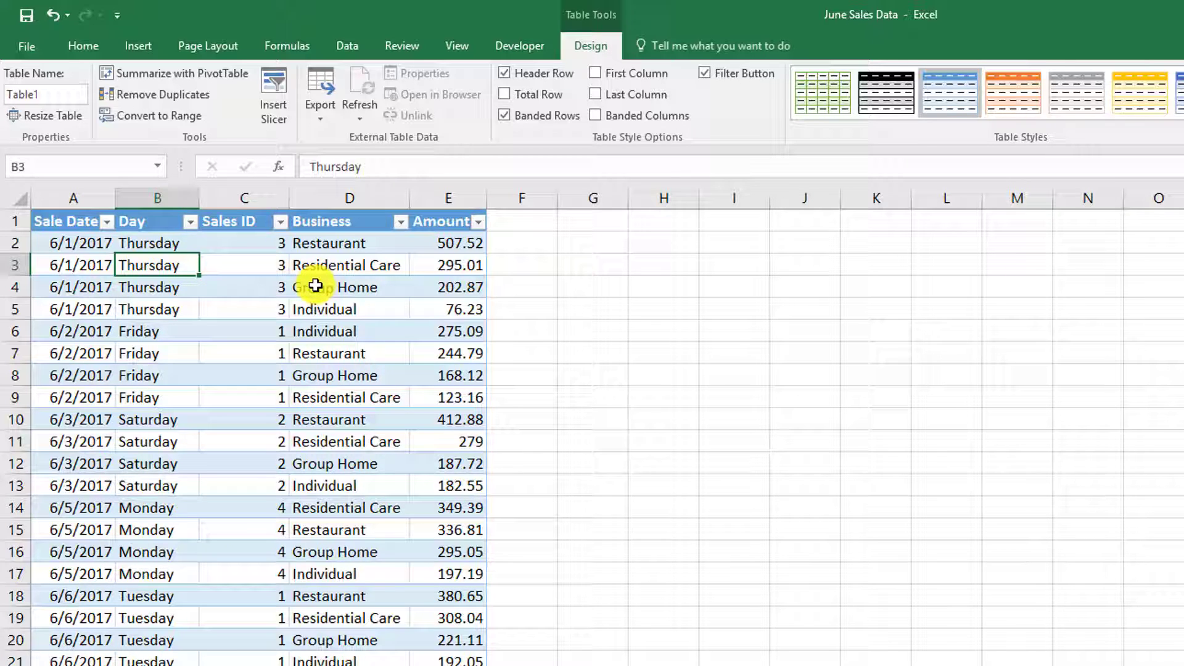
left_click(71, 242)
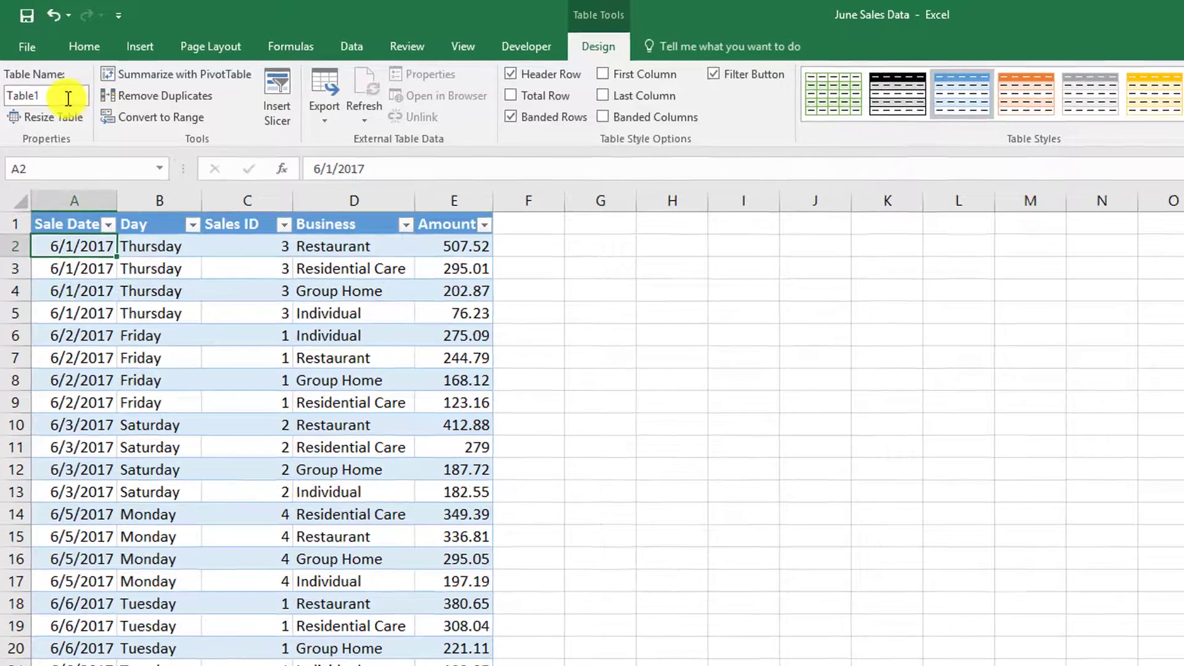
left_click(68, 96)
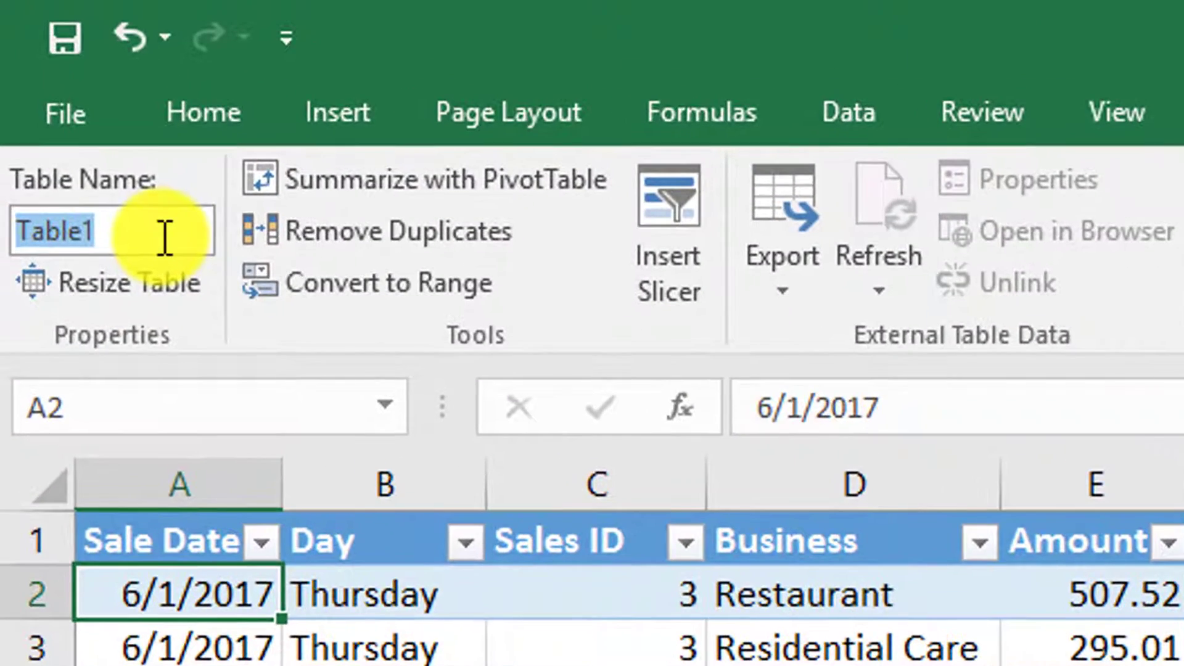
key("BackSpace")
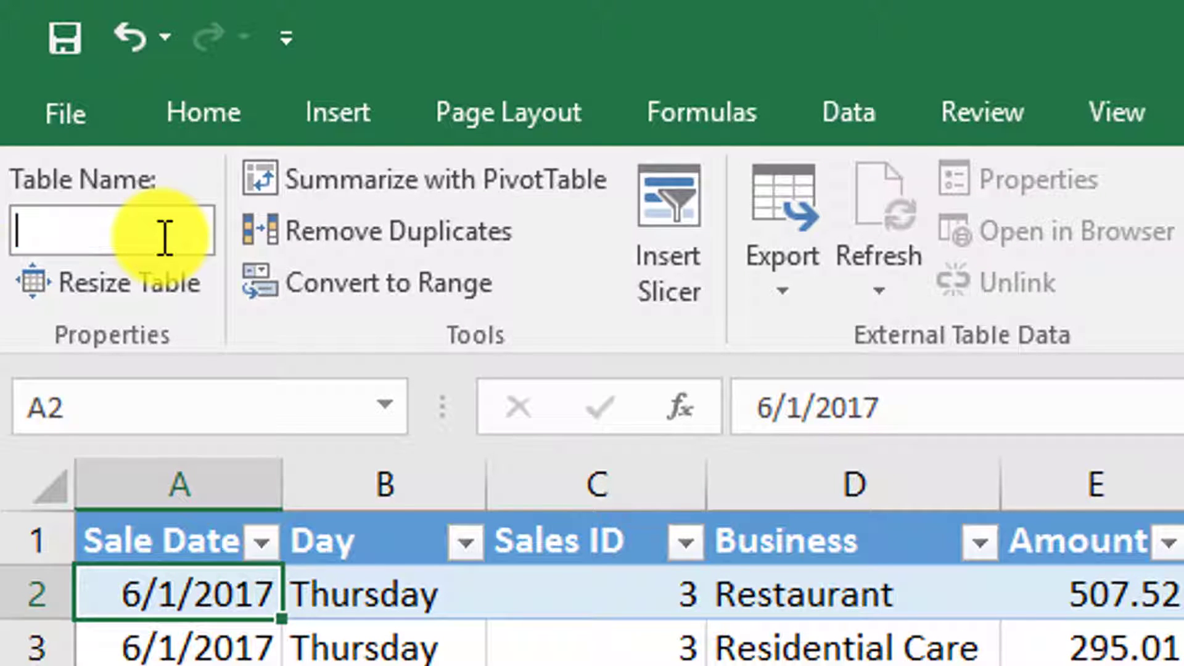
type("JuneTBL")
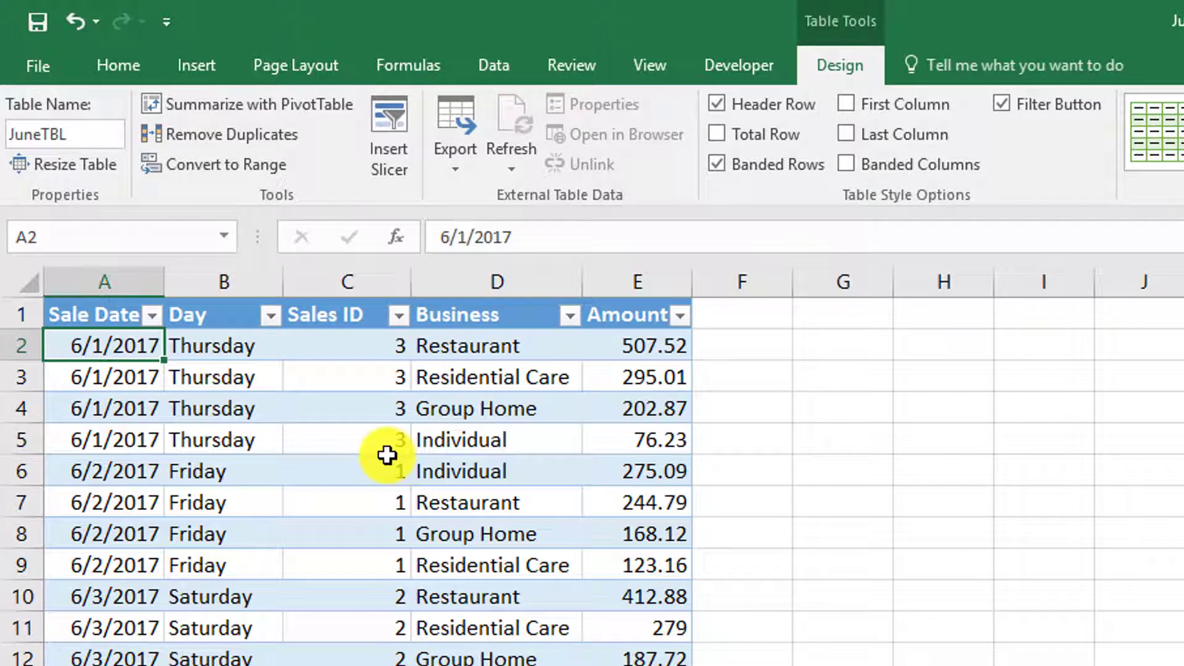
Toggle banded rows off and back on, then apply a green Medium table style
left_click(719, 168)
left_click(719, 168)
left_click(715, 162)
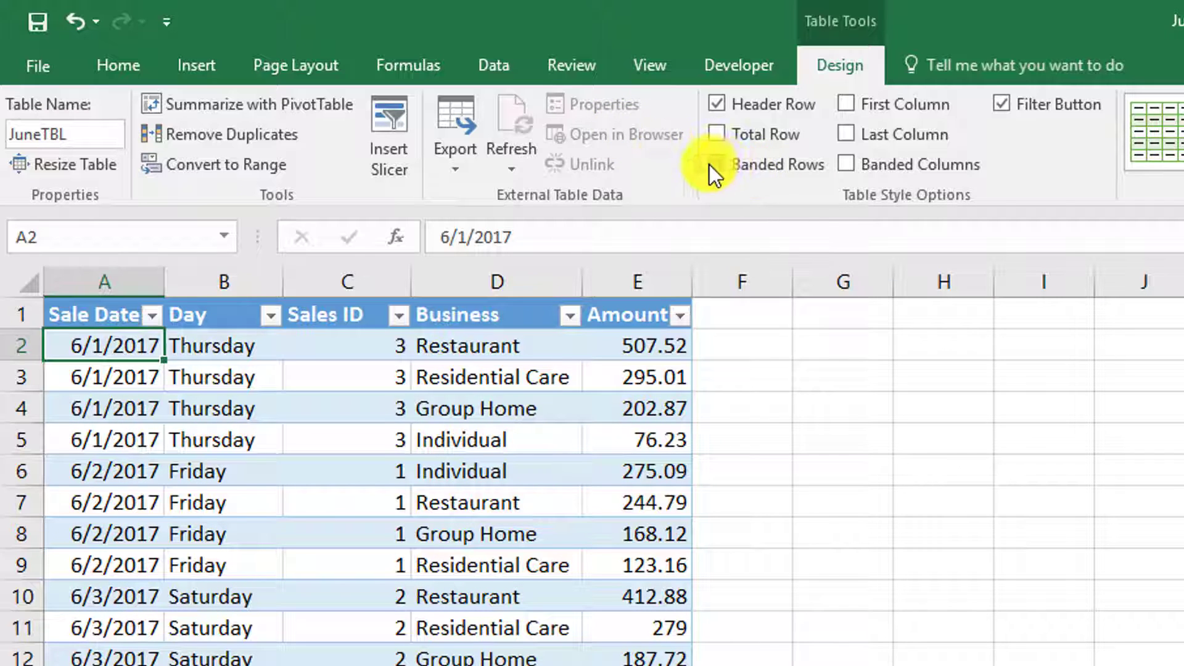
left_click(710, 163)
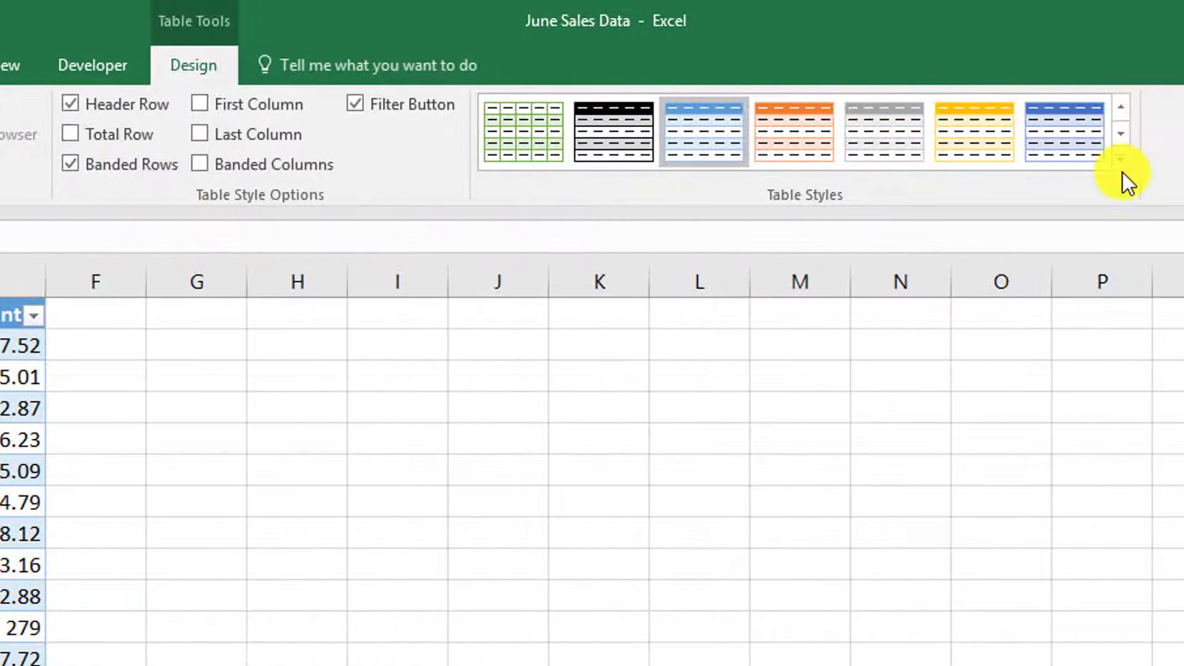
left_click(1121, 163)
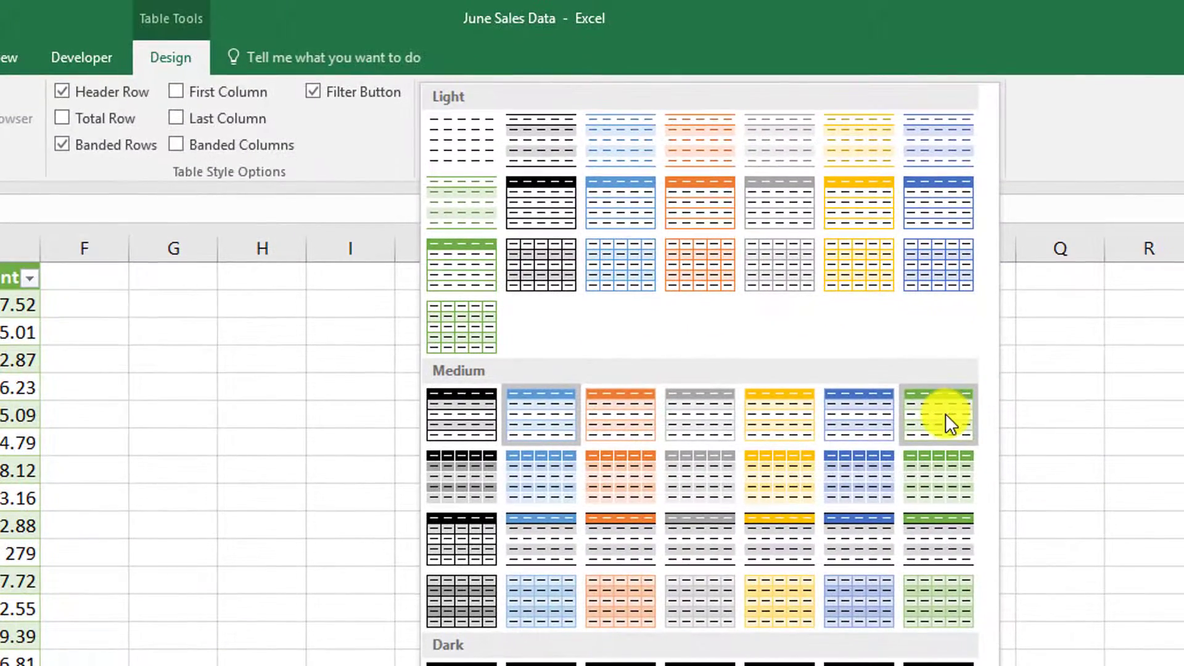
left_click(946, 413)
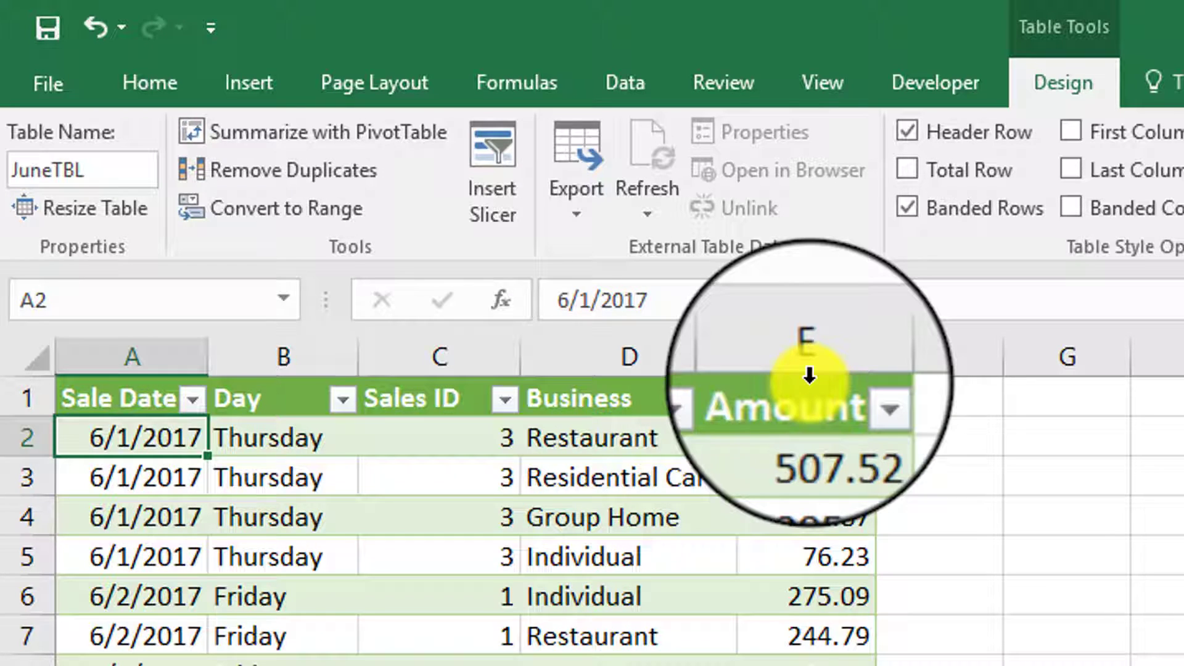
Format the Amount column values as Accounting currency
left_click(809, 374)
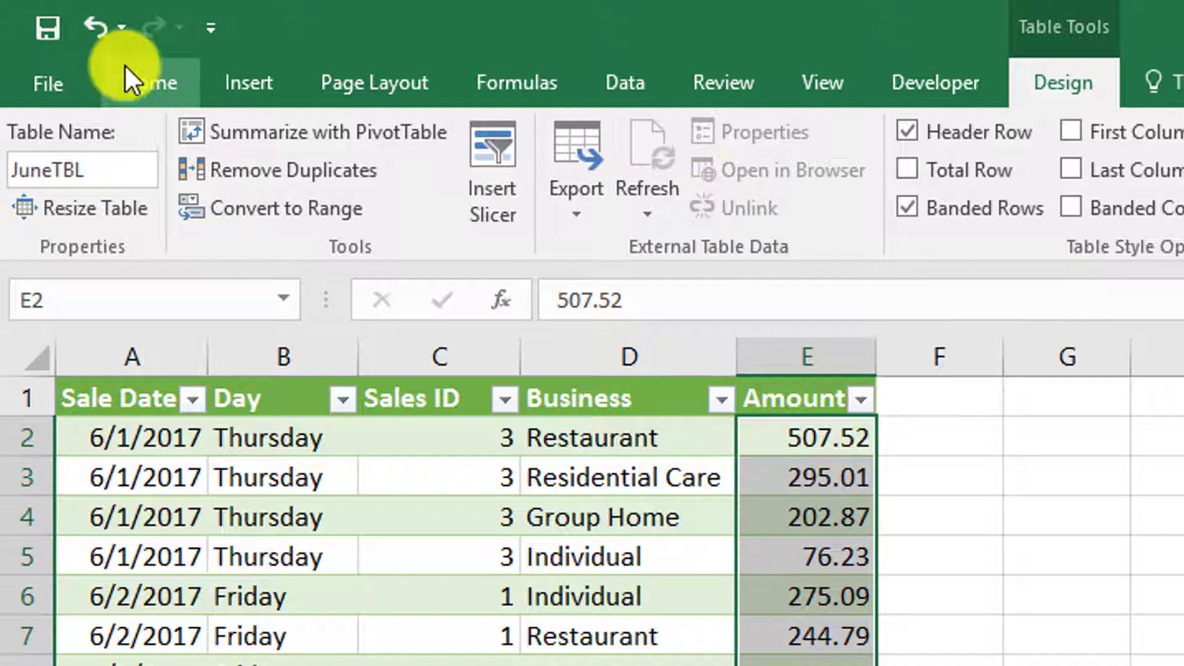
left_click(132, 81)
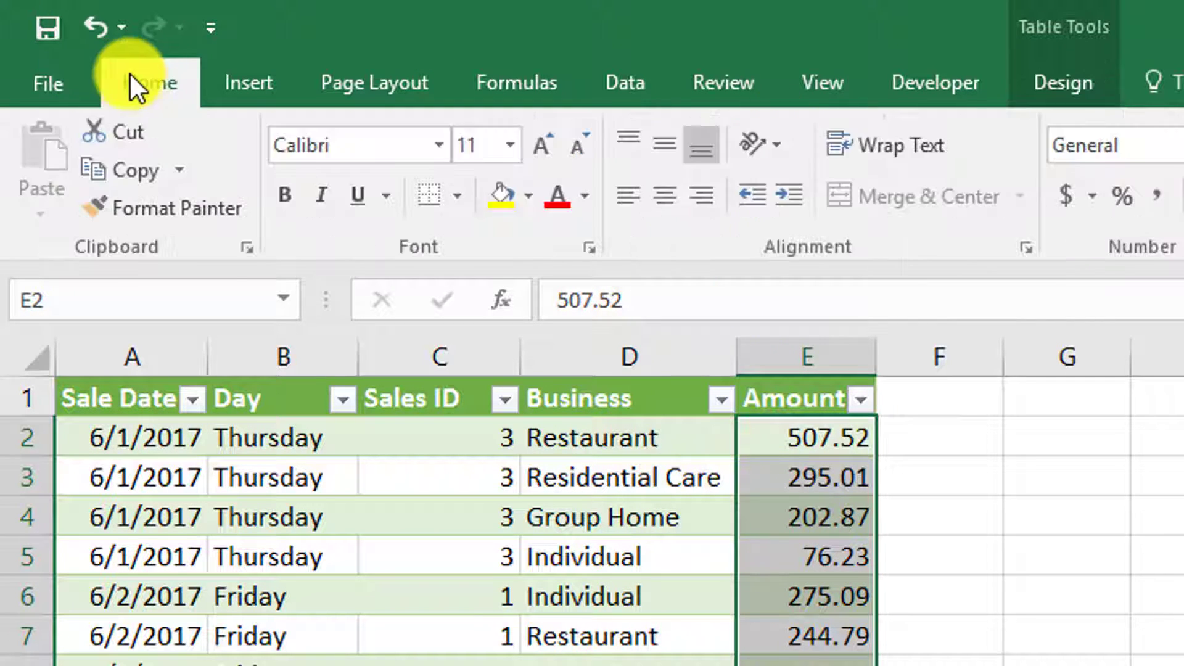
left_click(1062, 196)
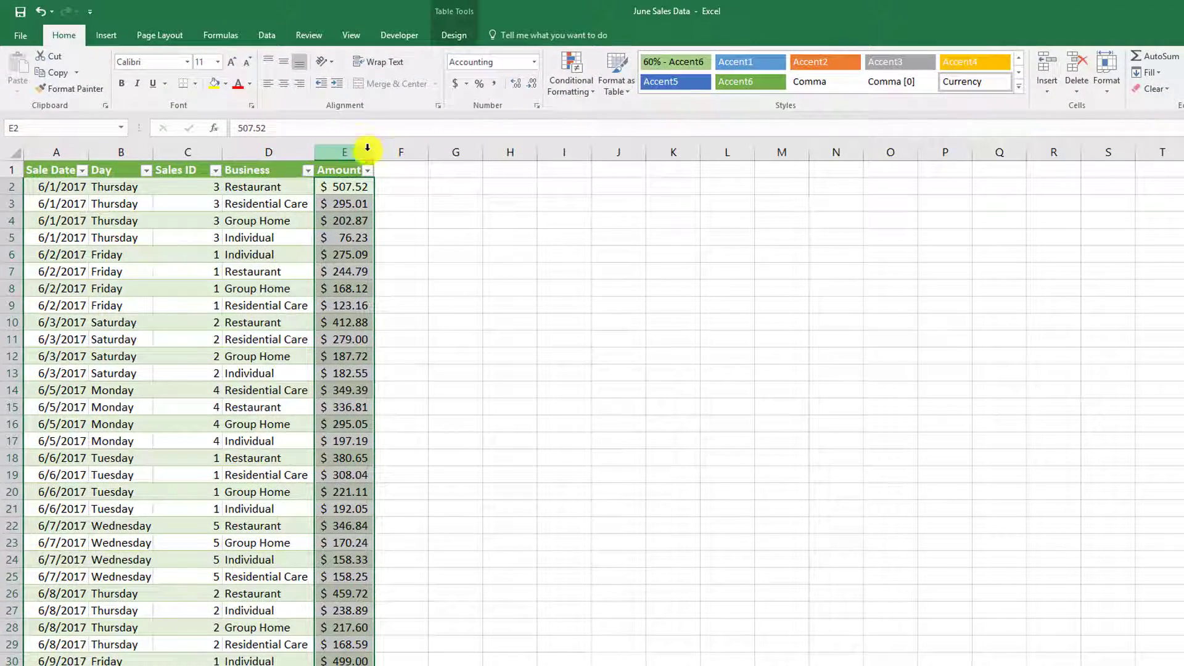
Select the Sale Date through Amount table columns and open the Format menu
left_click(74, 186)
left_click(62, 167)
left_click(81, 162)
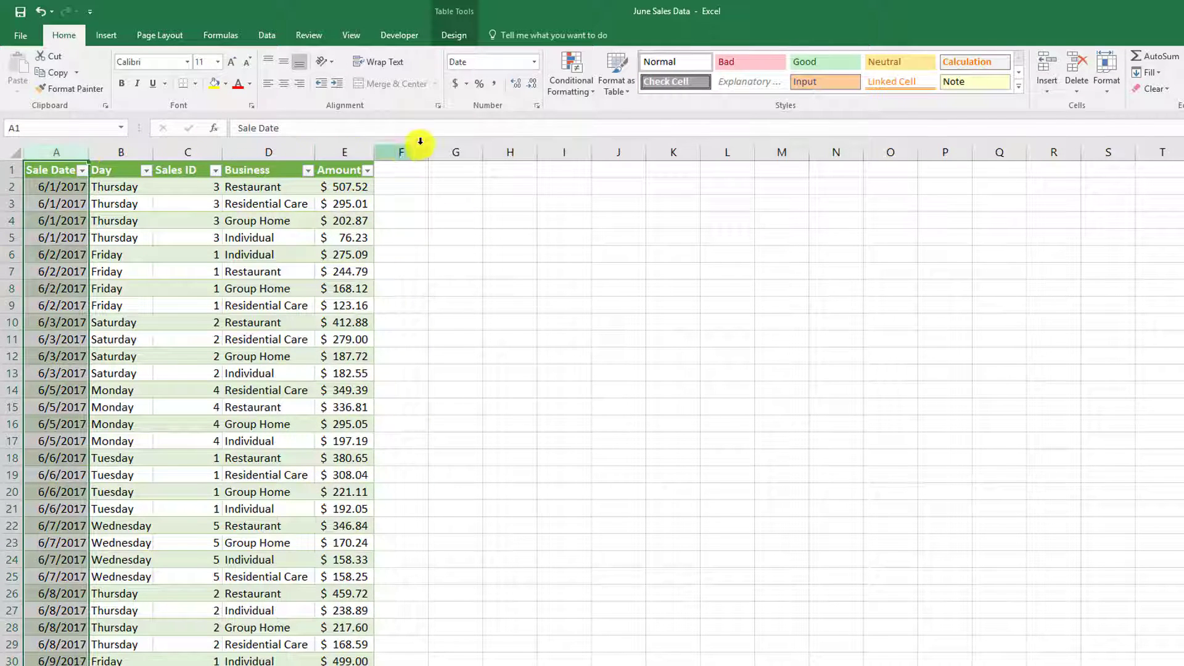
left_click(336, 158, "shift")
left_click(1106, 77)
Set the selected columns A–E to a width of 15
left_click(1140, 156)
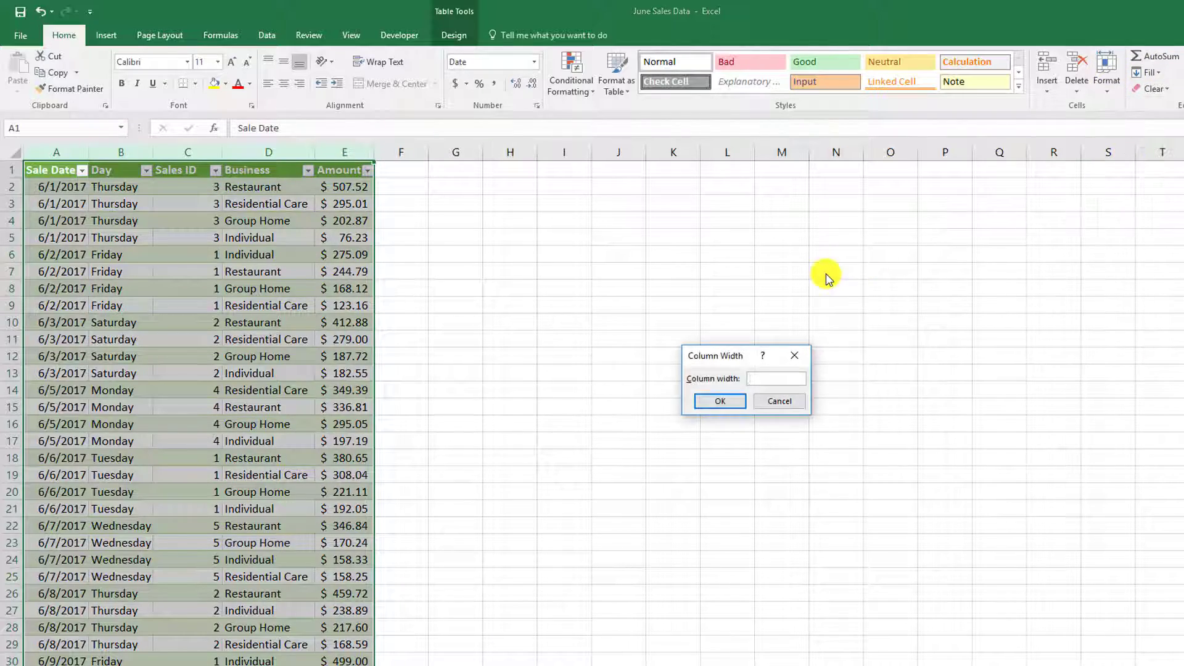
type("15")
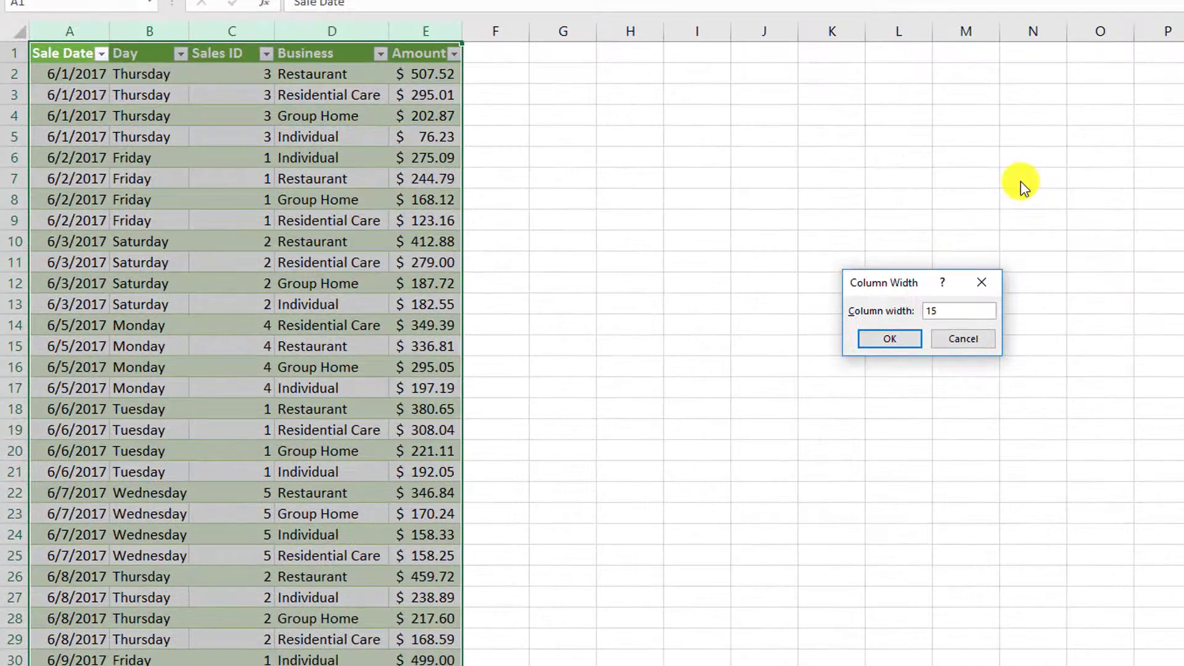
key("Return")
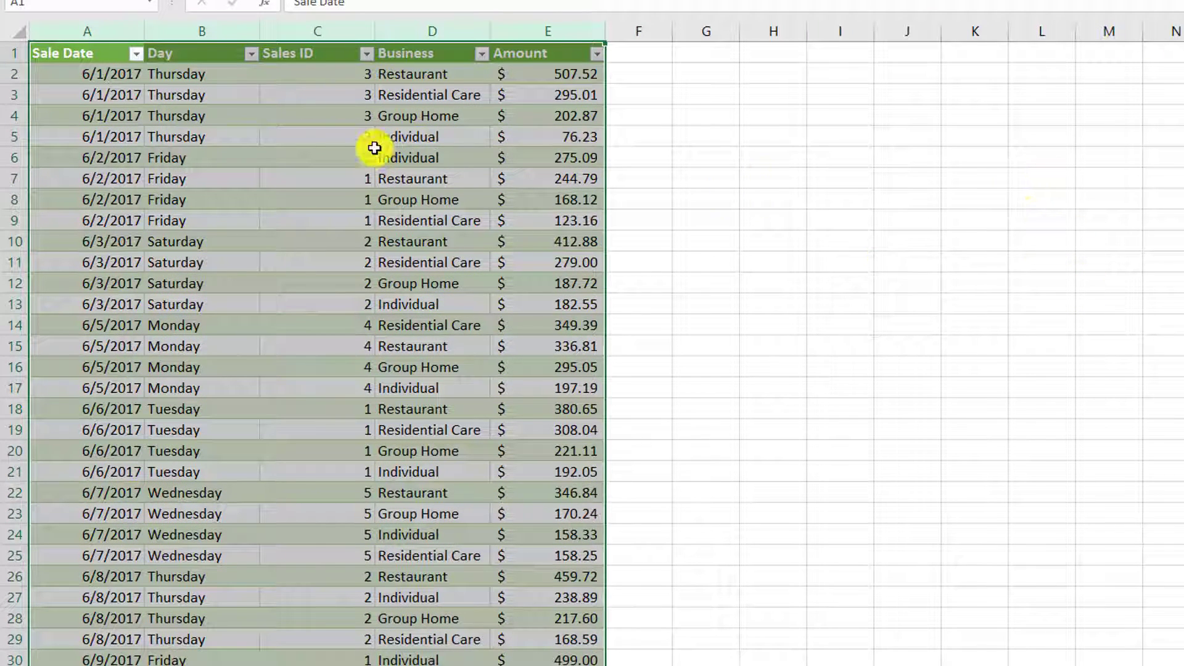
Scroll to the table's last amount and select empty cell A103 for a new record
left_click(362, 153)
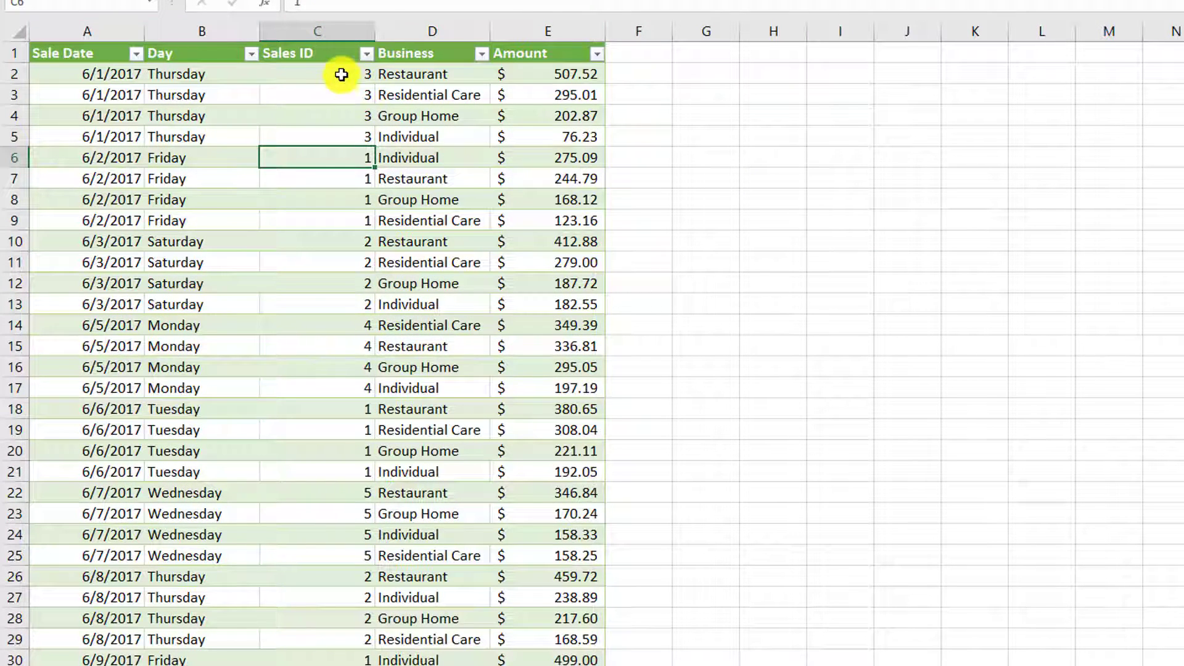
scroll(341, 74, "down", 16)
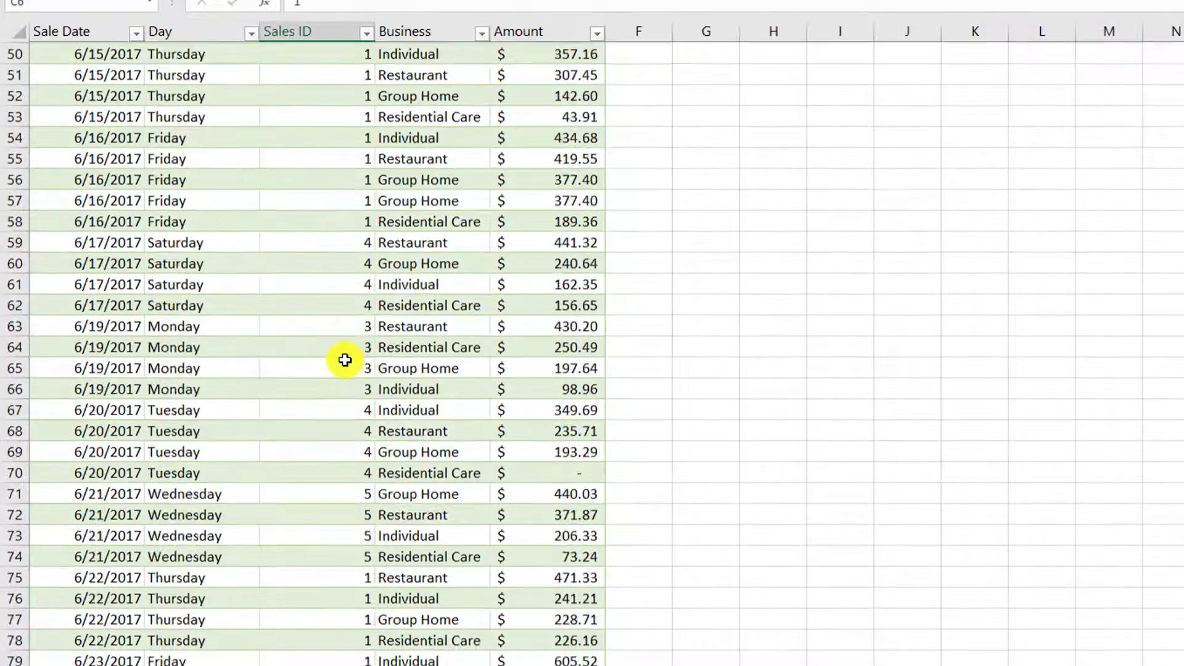
scroll(345, 360, "down", 11)
left_click(532, 472)
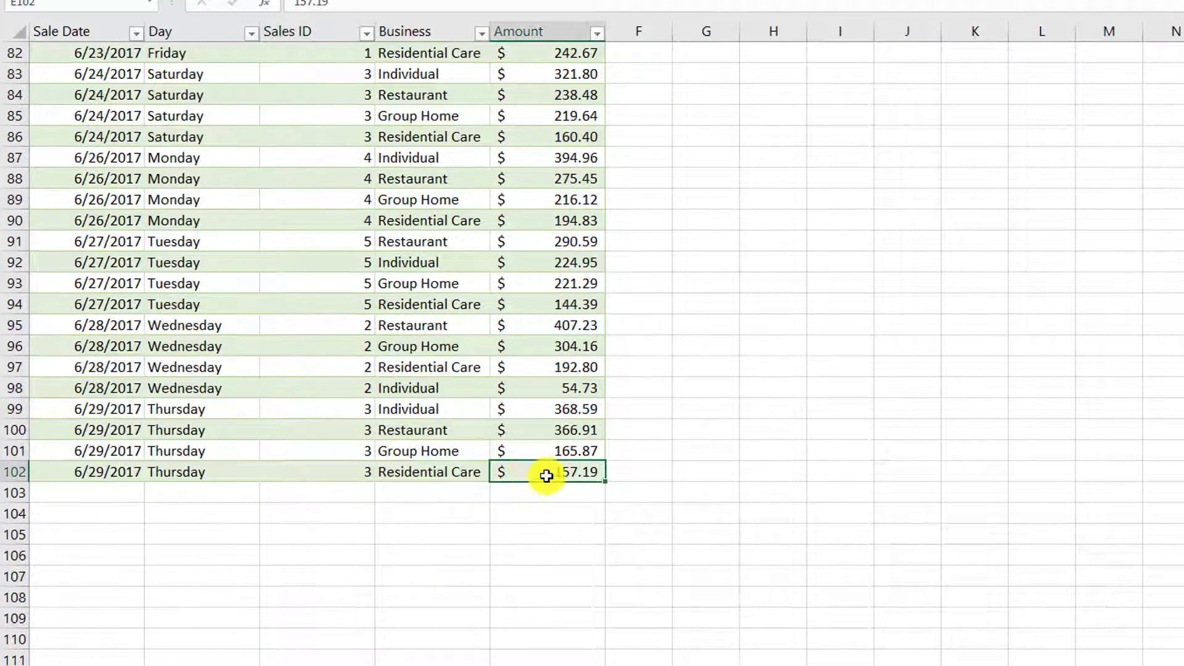
left_click(86, 493)
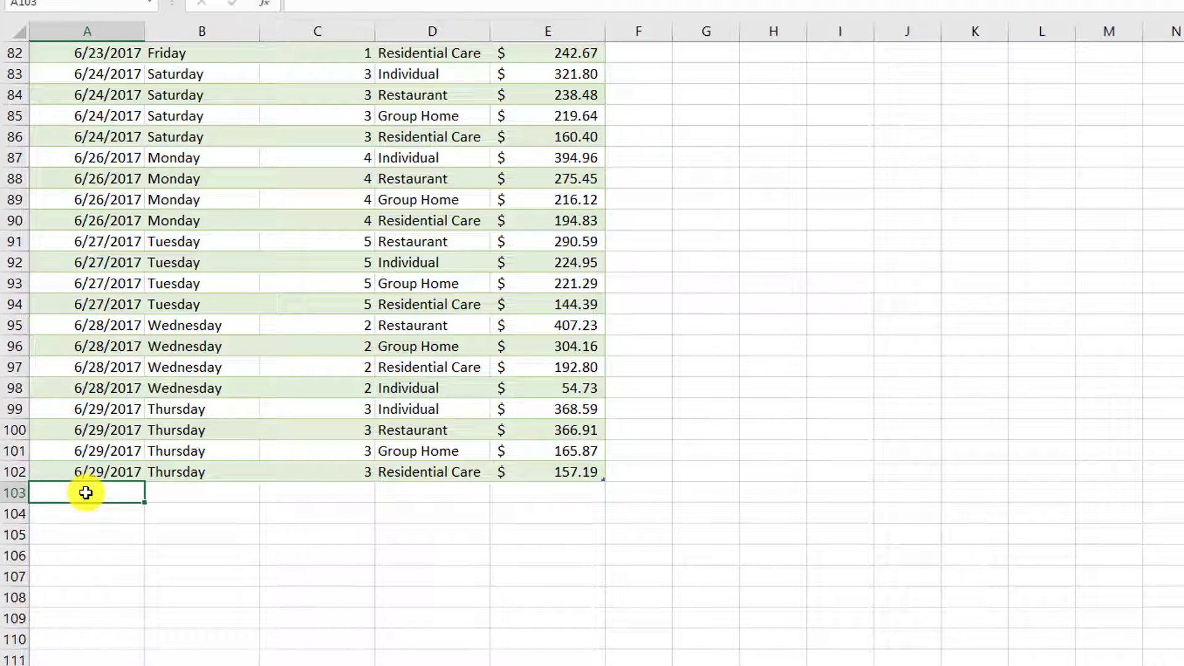
Enter row 103: 6/30/2017, Sales ID 1, Individual, amount 309
type("6/29/")
key("BackSpace")
key("BackSpace")
key("BackSpace")
type("30/")
key("BackSpace")
key("BackSpace")
key("BackSpace")
key("BackSpace")
key("BackSpace")
type("6/30/2017")
key("Tab")
key("Tab")
type("1")
key("Tab")
type("Individual")
Enter row 104: 6/30/2017, Sales ID 1, Restaurant, amount 464.12
key("Tab")
type("309")
key("Return")
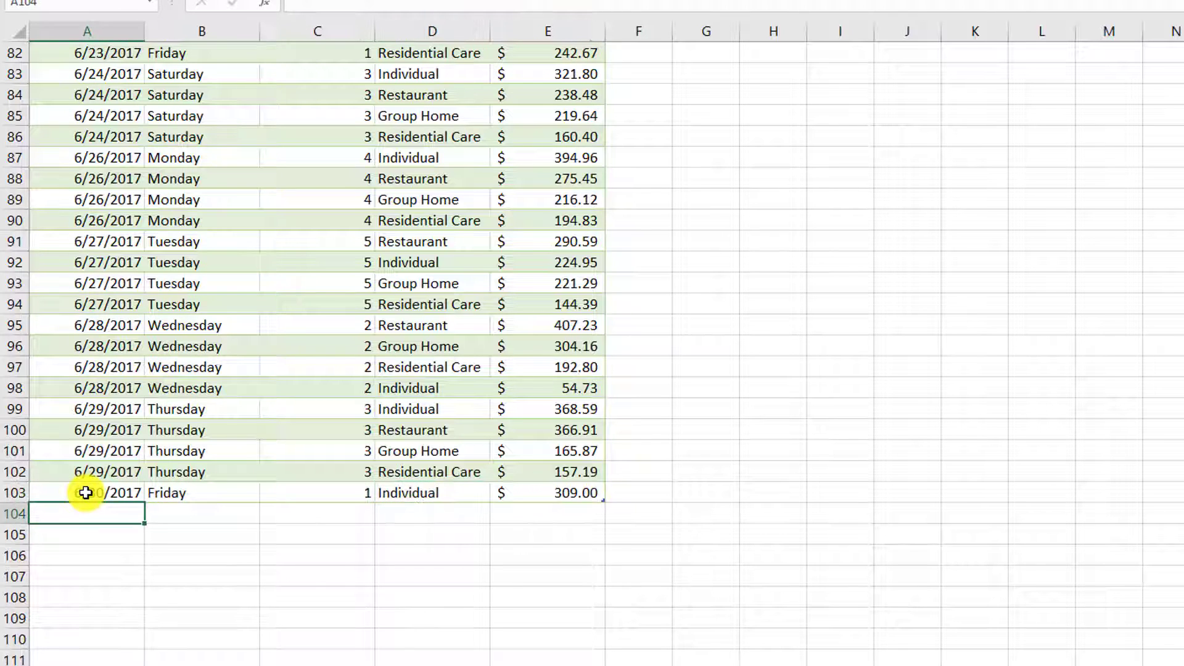
type("6/30/2-1")
key("Tab")
key("Tab")
type("1")
key("Tab")
type("Restaurant")
Enter row 105: 6/30/2017, Sales ID 1, Group Home, amount 431.12
key("Tab")
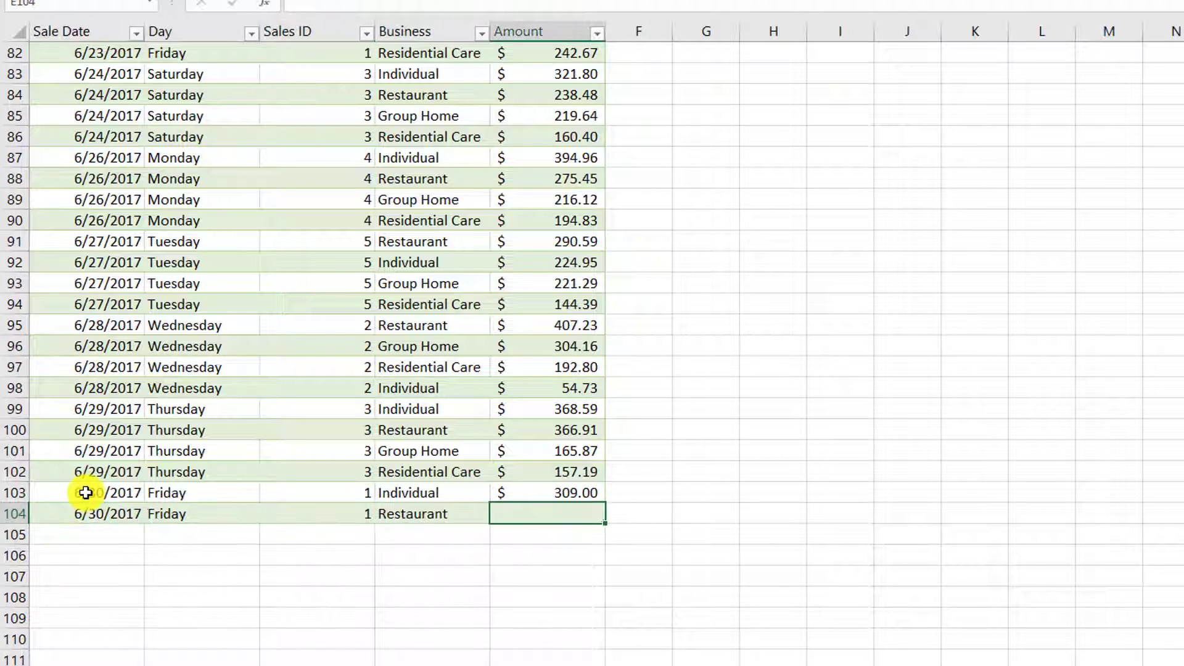
type("464.12")
key("Return")
type("6/30")
key("Tab")
key("Tab")
type("1")
key("Tab")
type("Group Home")
key("Tab")
type("431.12")
key("Return")
Enter row 106: 6/30/2017 Friday, Sales ID 1, Residential Care, amount 225.02
type("6/30/2017")
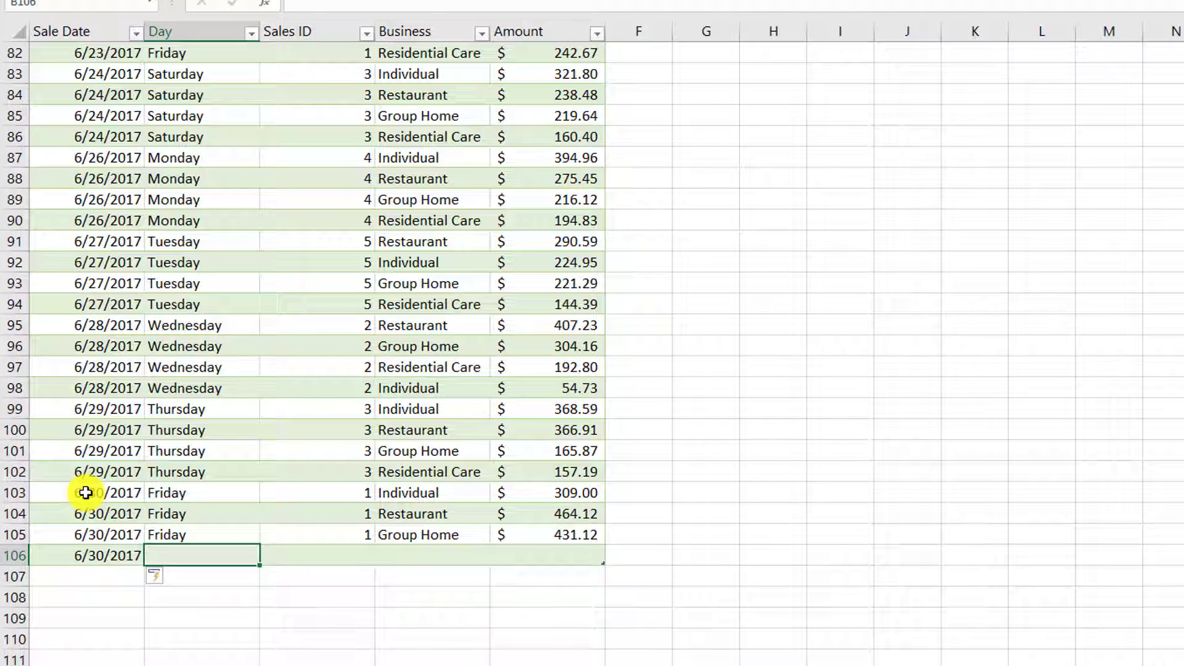
type("Friday")
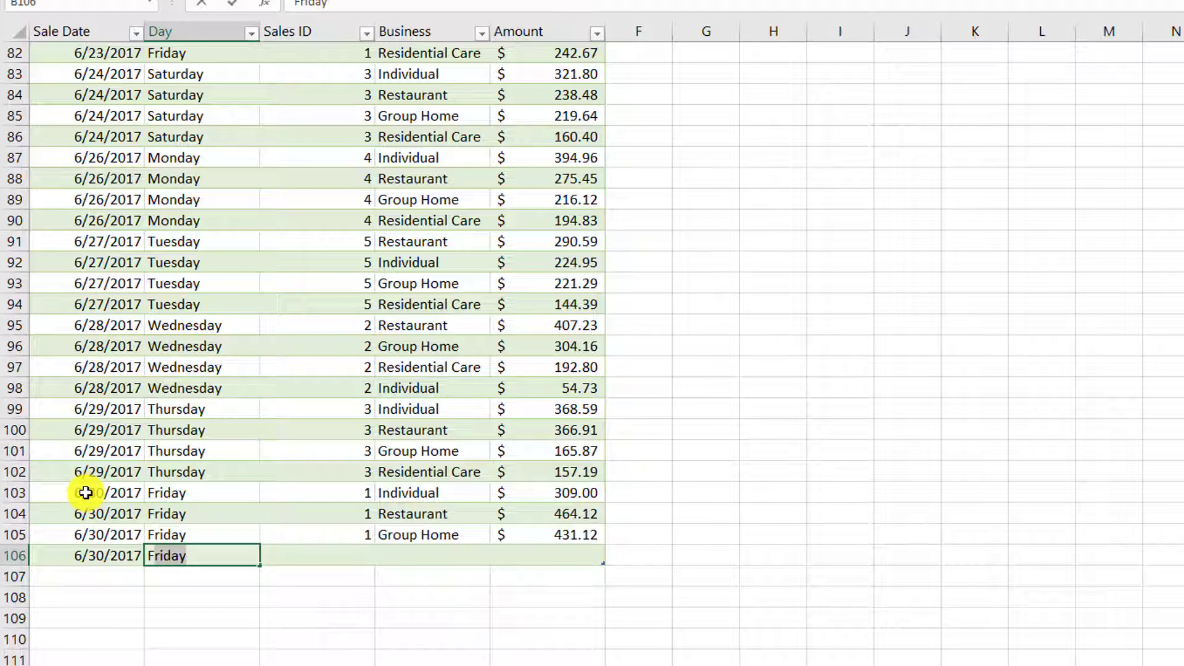
key("Tab")
type("1")
key("Tab")
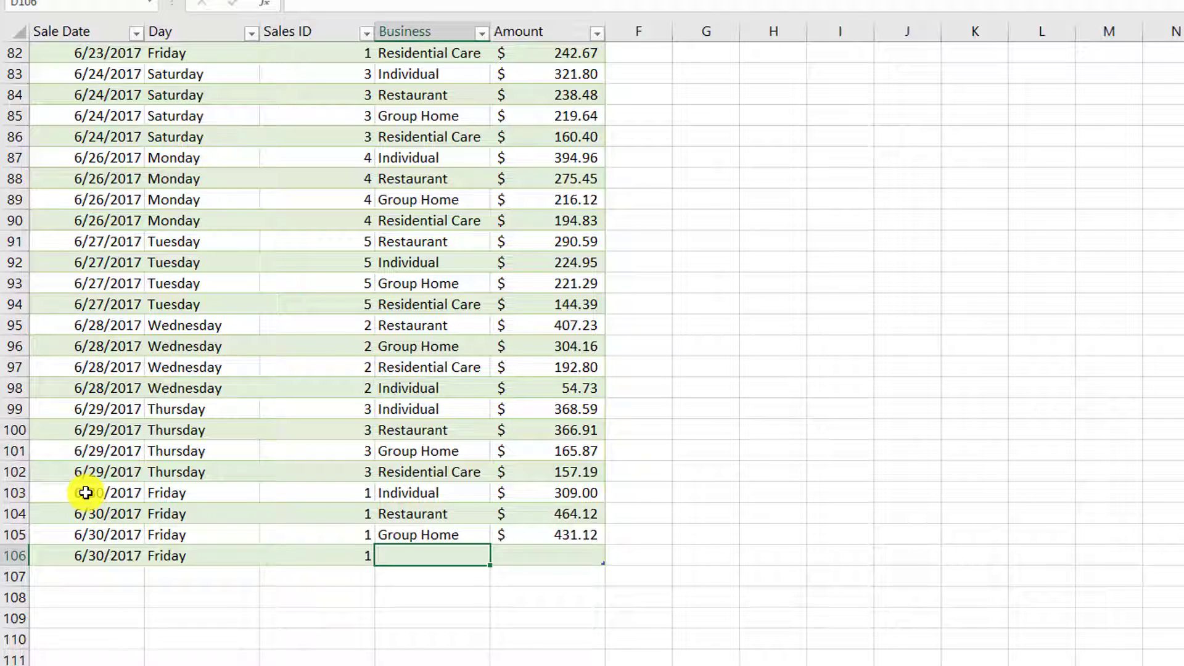
type("Residential Care")
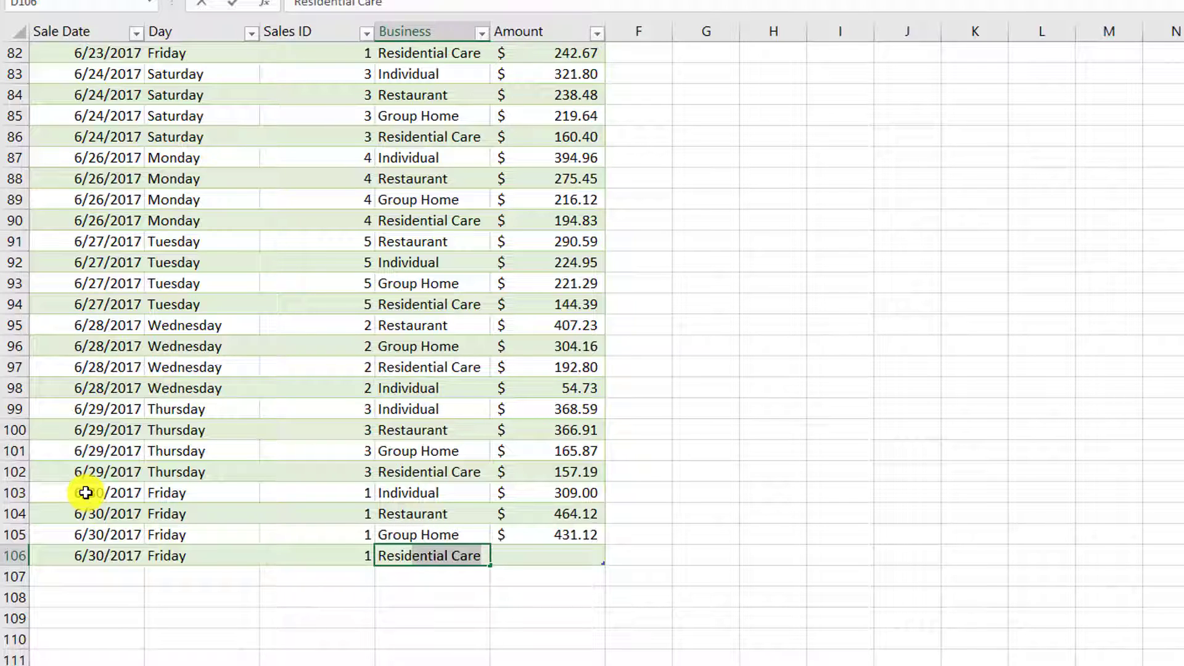
key("Tab")
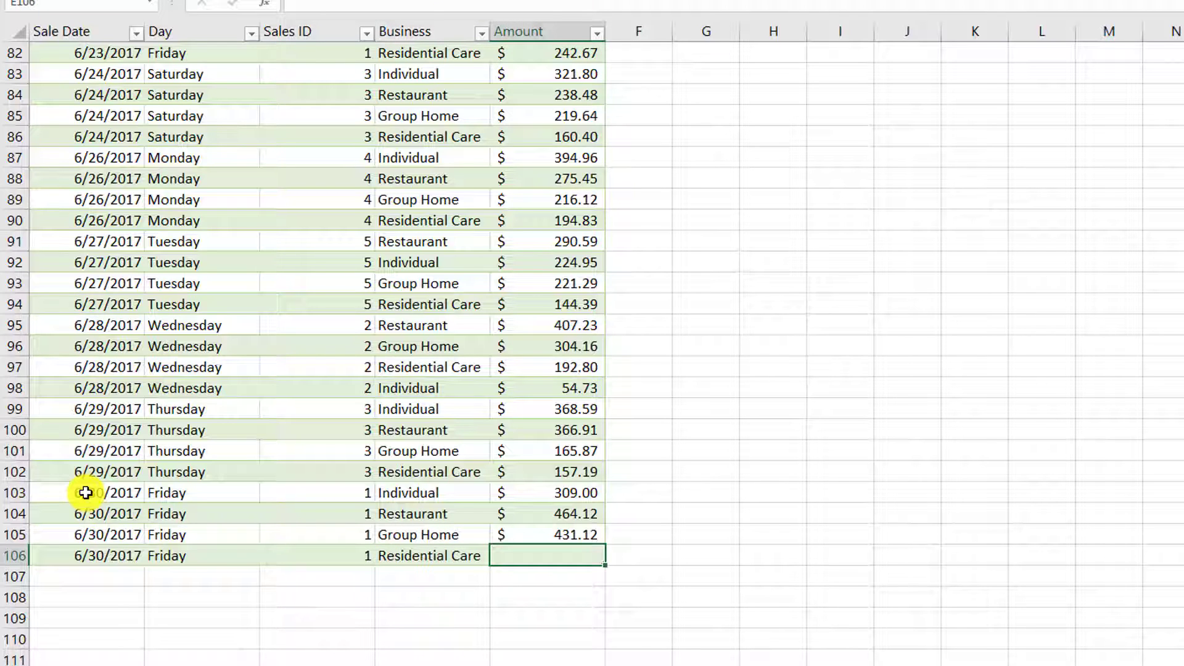
type("225.02")
key("Return")
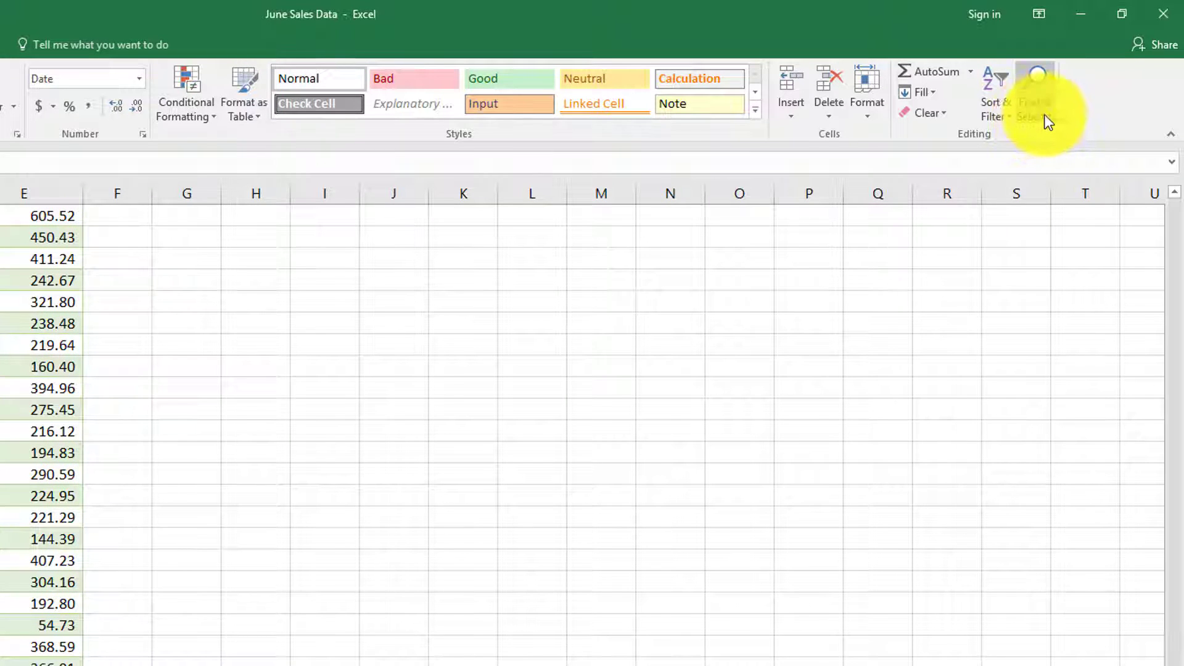
Find 6/20/2017 and jump to its first match in row 67
left_click(1041, 117)
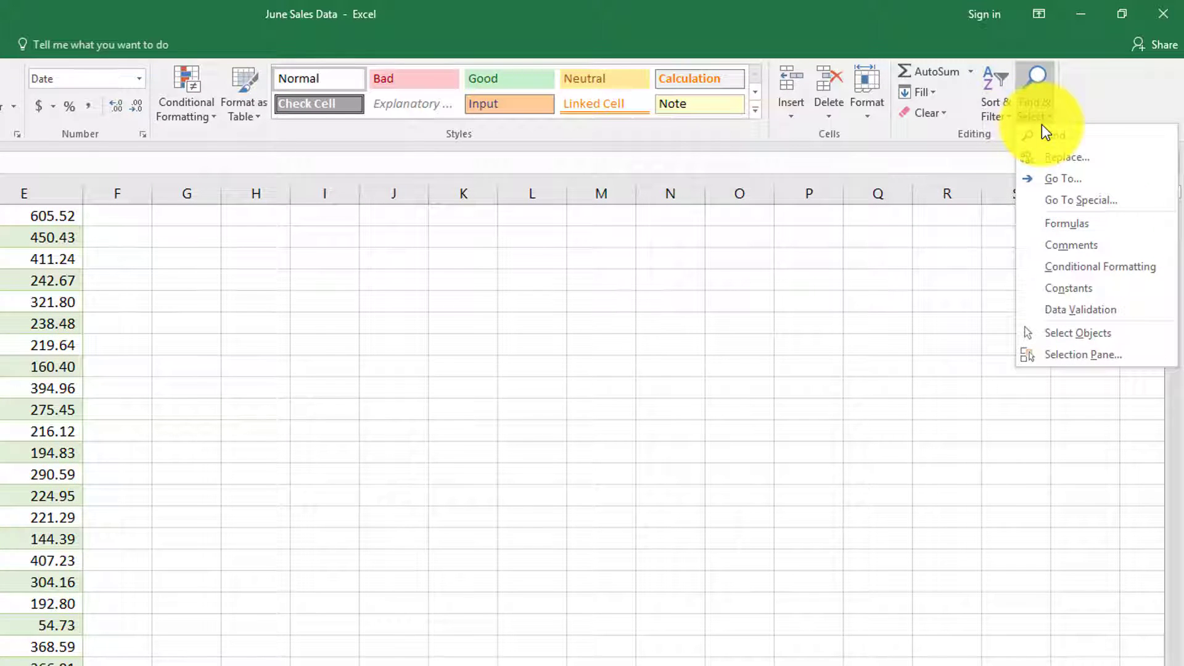
left_click(1047, 138)
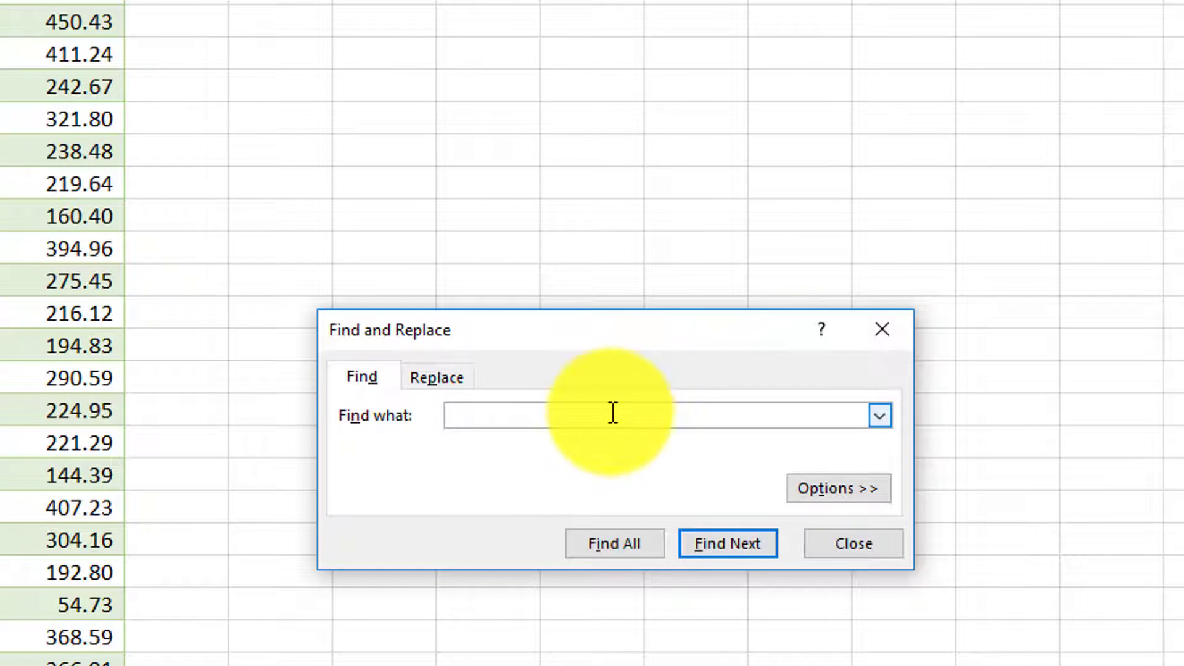
type("6/20/2017")
left_click(719, 550)
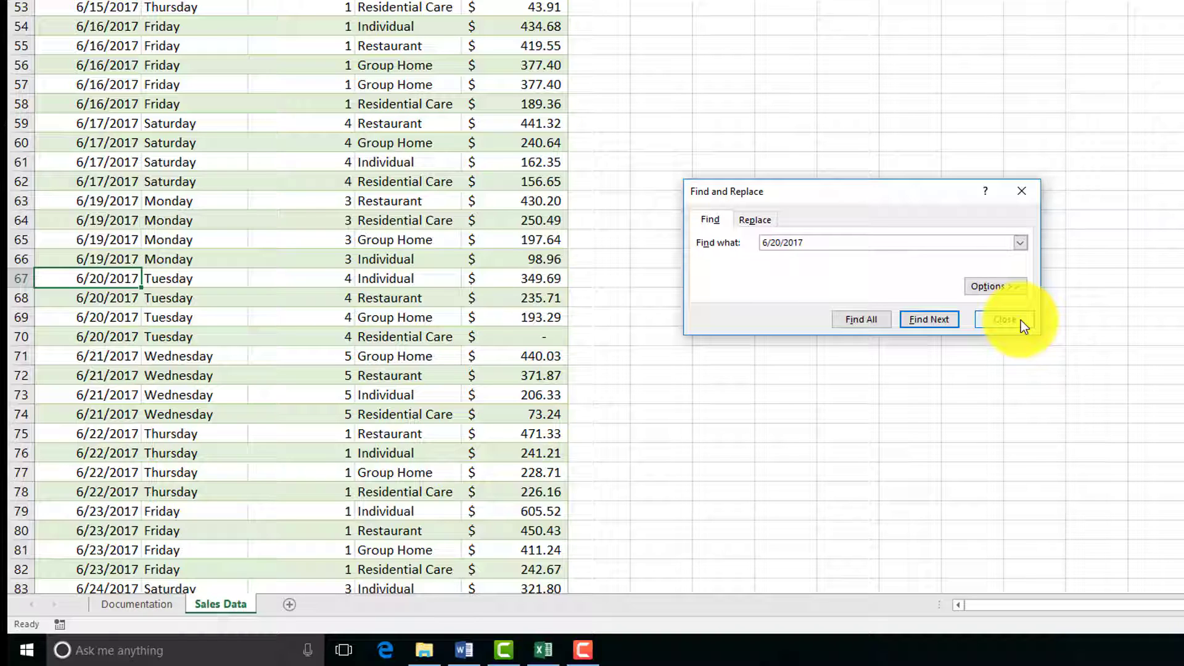
left_click(1023, 319)
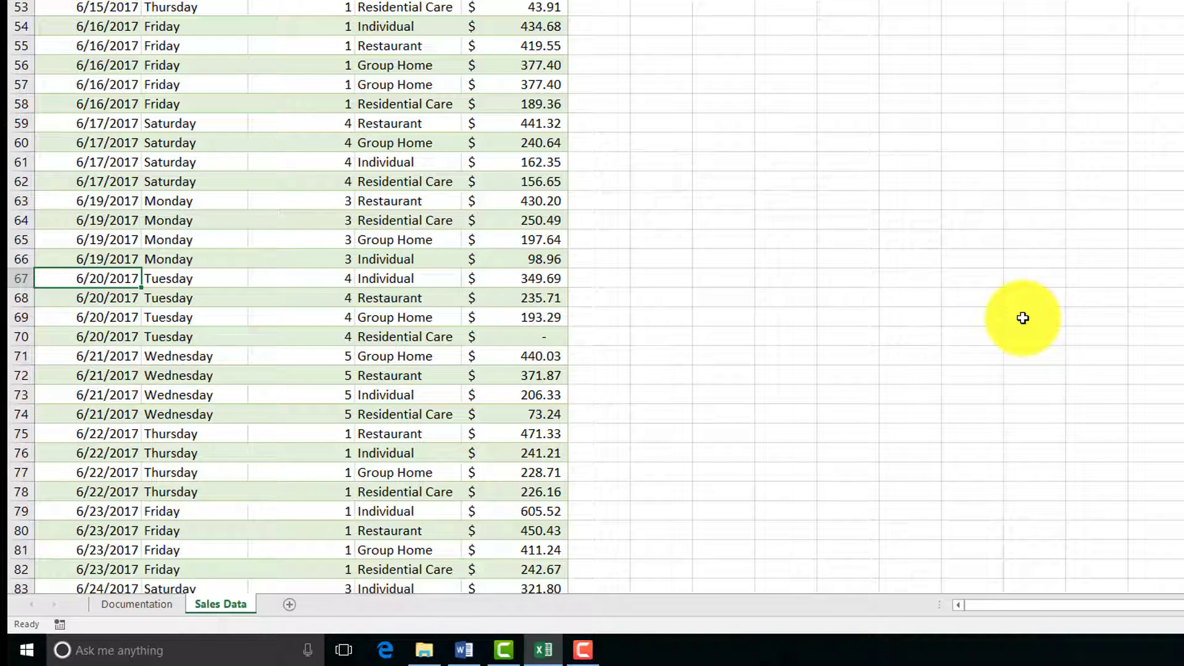
Replace the row 67 amount 349.69 with 309, then return to the top with Ctrl+Home
key("Right")
key("Right")
key("Right")
key("Right")
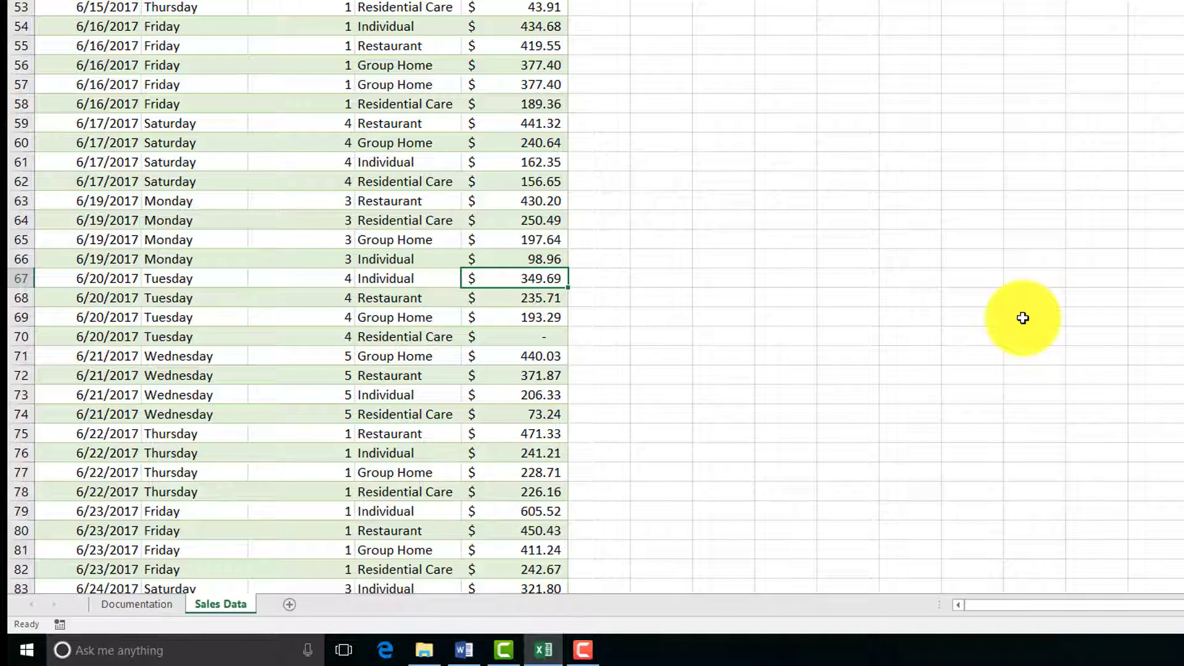
type("309")
key("Return")
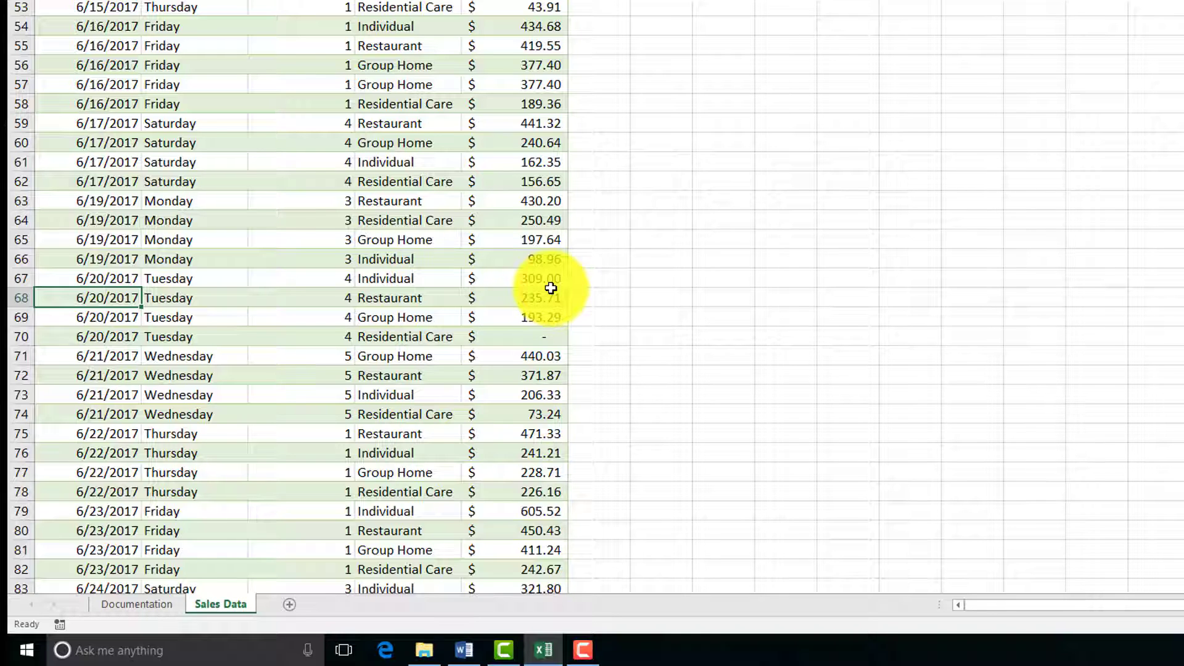
key("ctrl+Home")
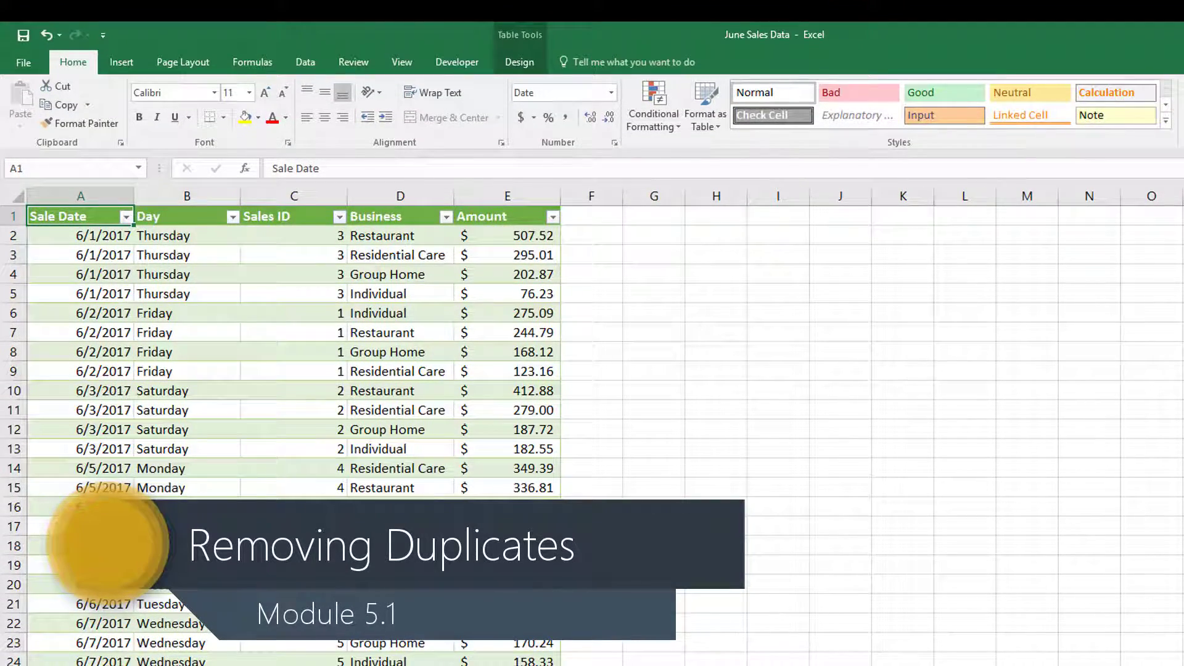
Scroll JuneTBL to find the two identical 6/16/2017 Group Home $377.40 sales in rows 56-57
scroll(149, 658, "down", 4)
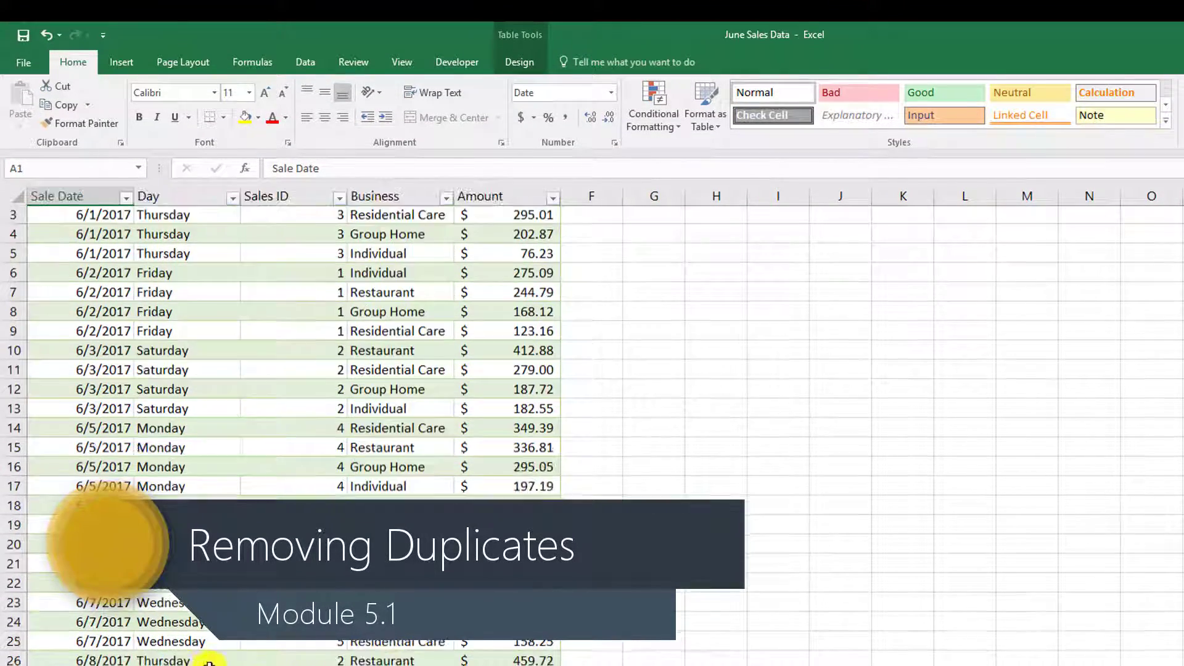
scroll(149, 657, "down", 8)
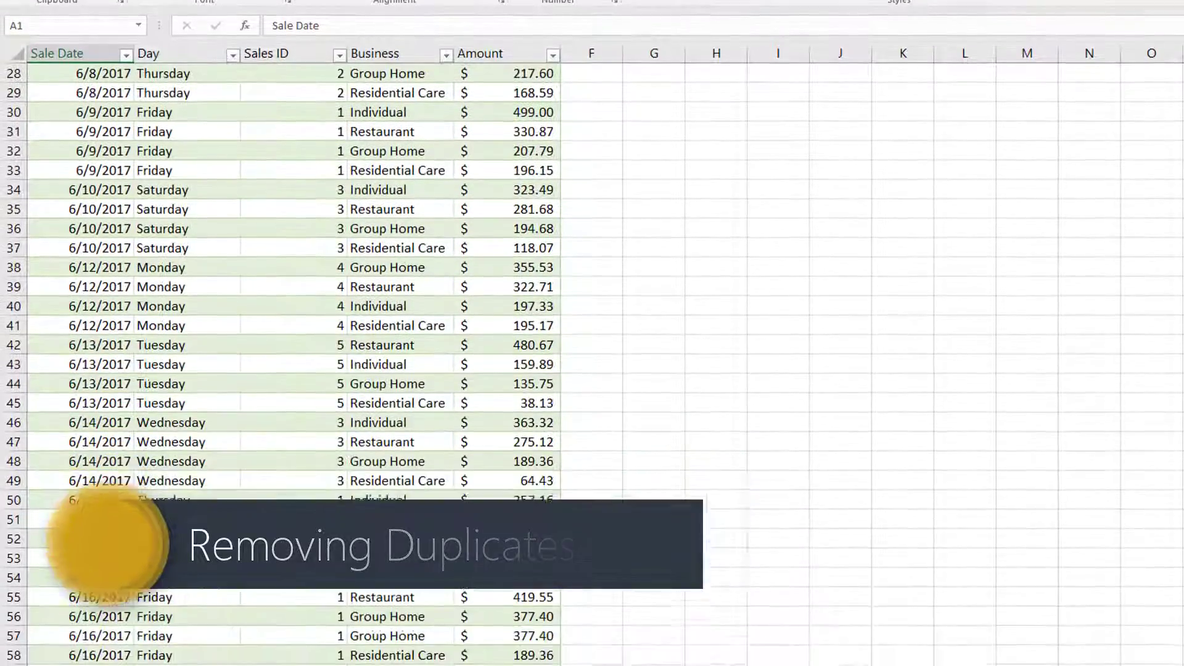
scroll(117, 449, "up", 1)
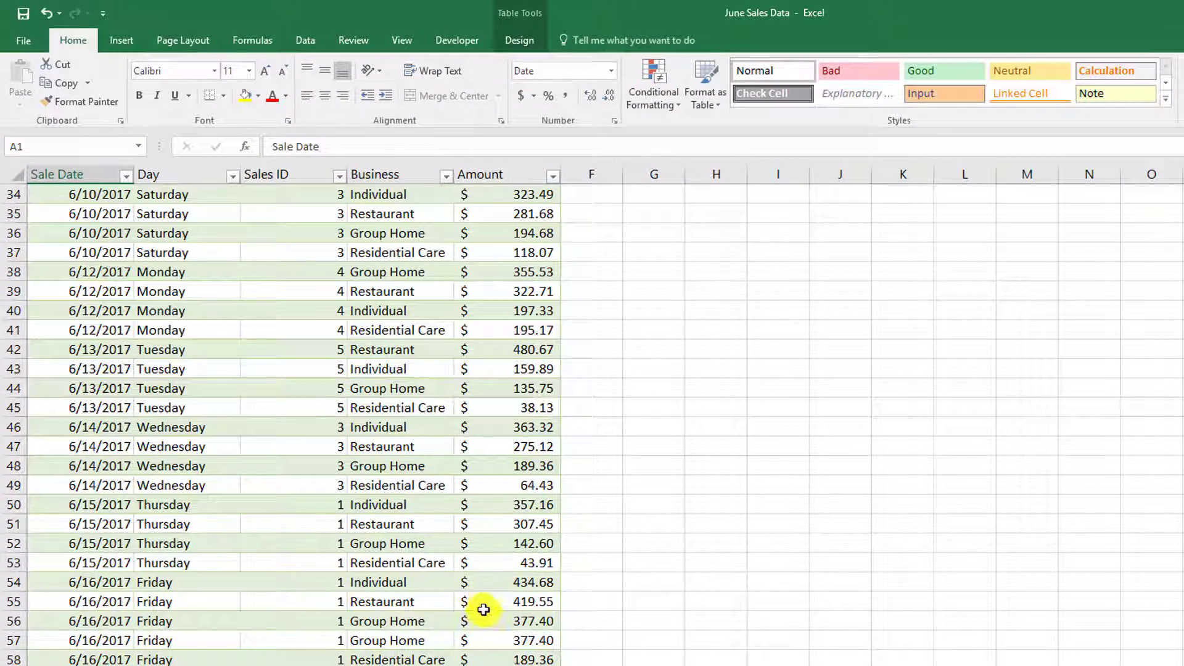
Run Remove Duplicates on JuneTBL across all five columns, deleting the repeated 6/16/2017 Group Home sale
left_click(534, 40)
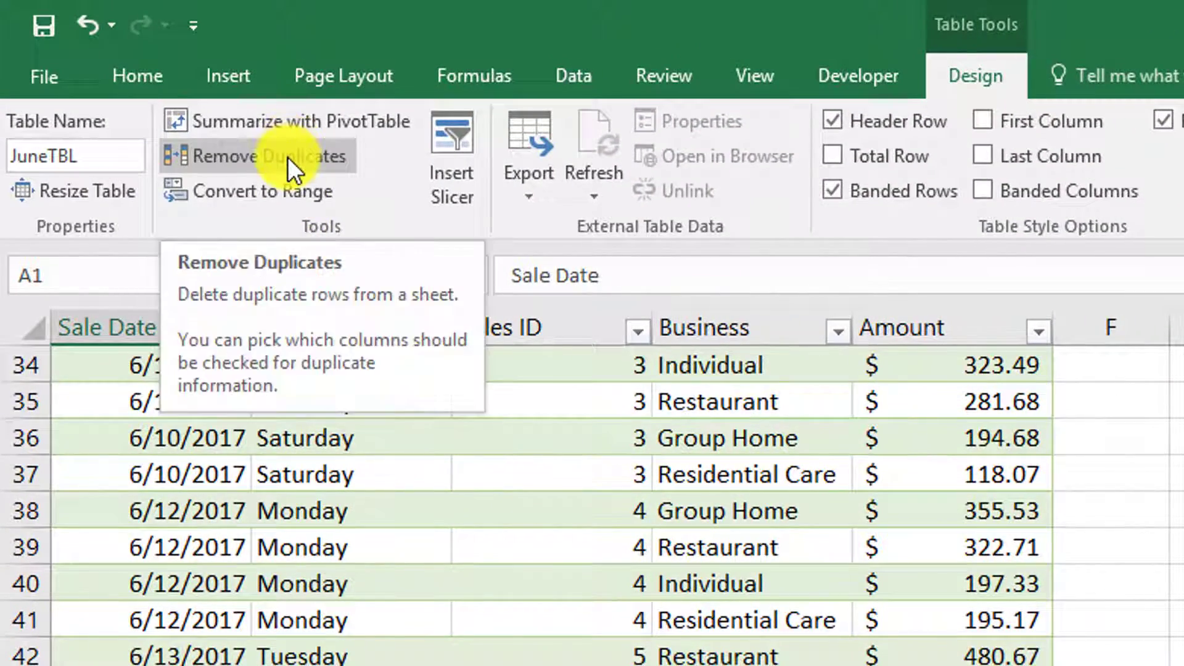
left_click(287, 156)
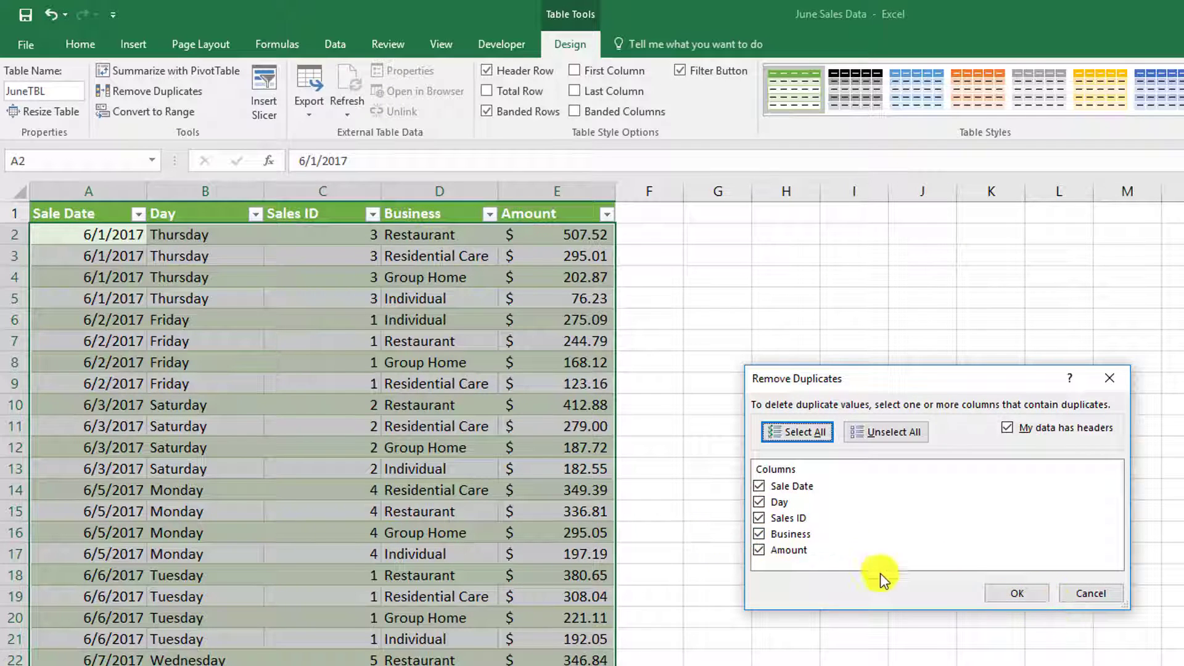
left_click(1038, 594)
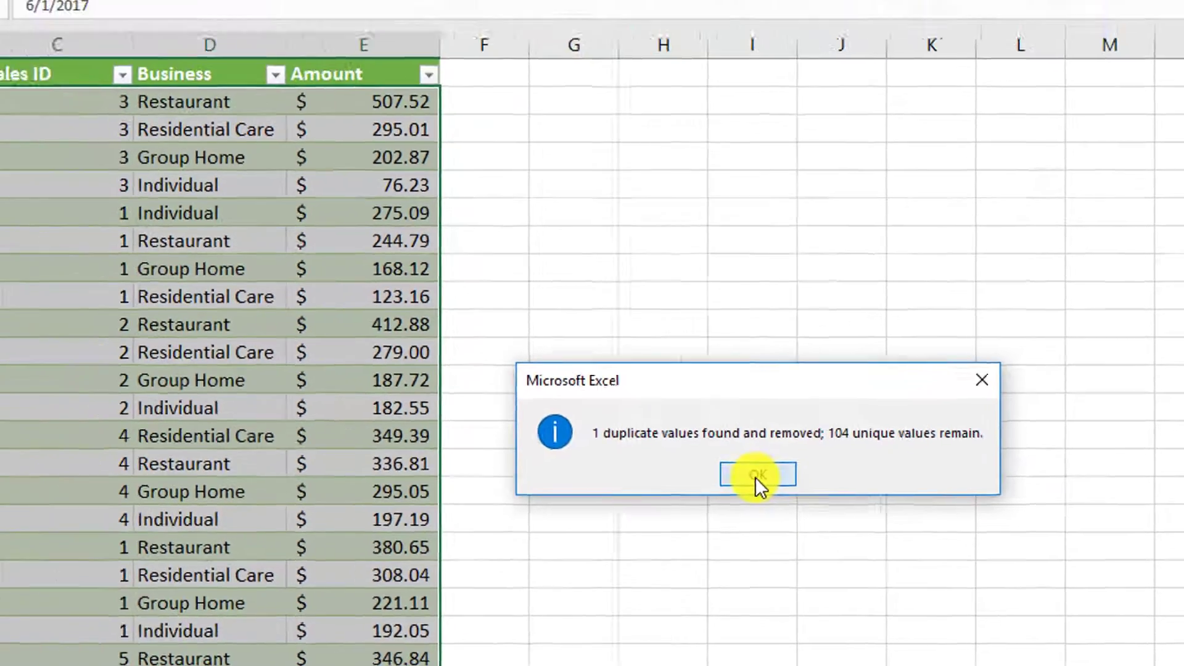
left_click(694, 452)
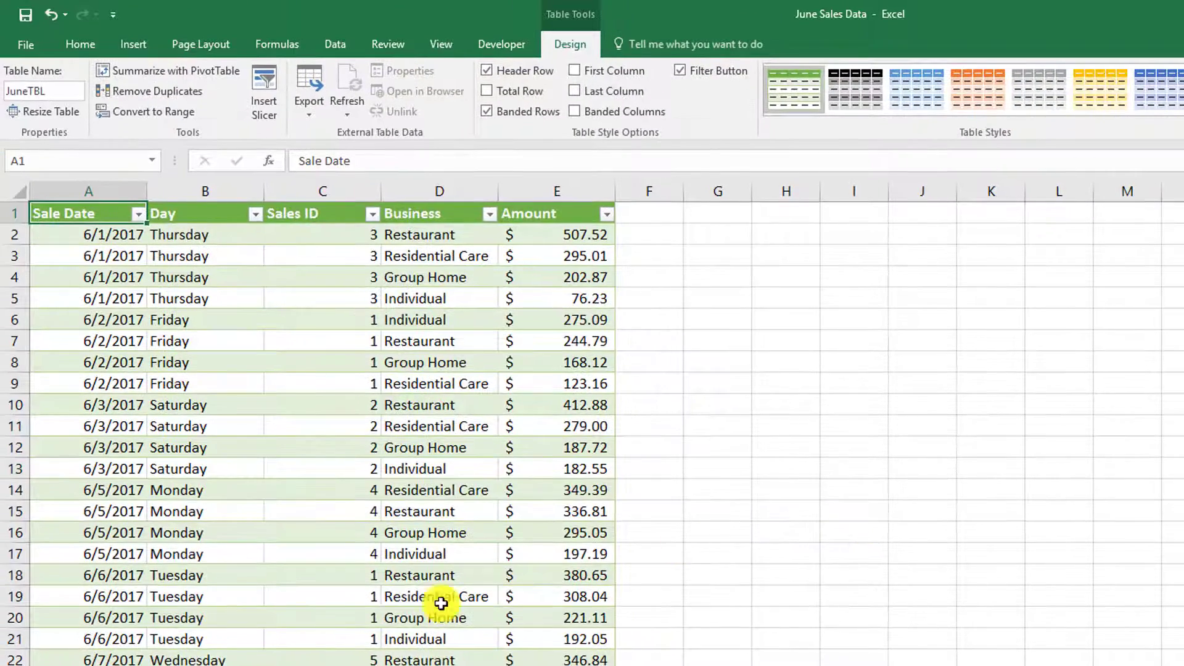
scroll(304, 640, "down", 10)
scroll(171, 663, "down", 2)
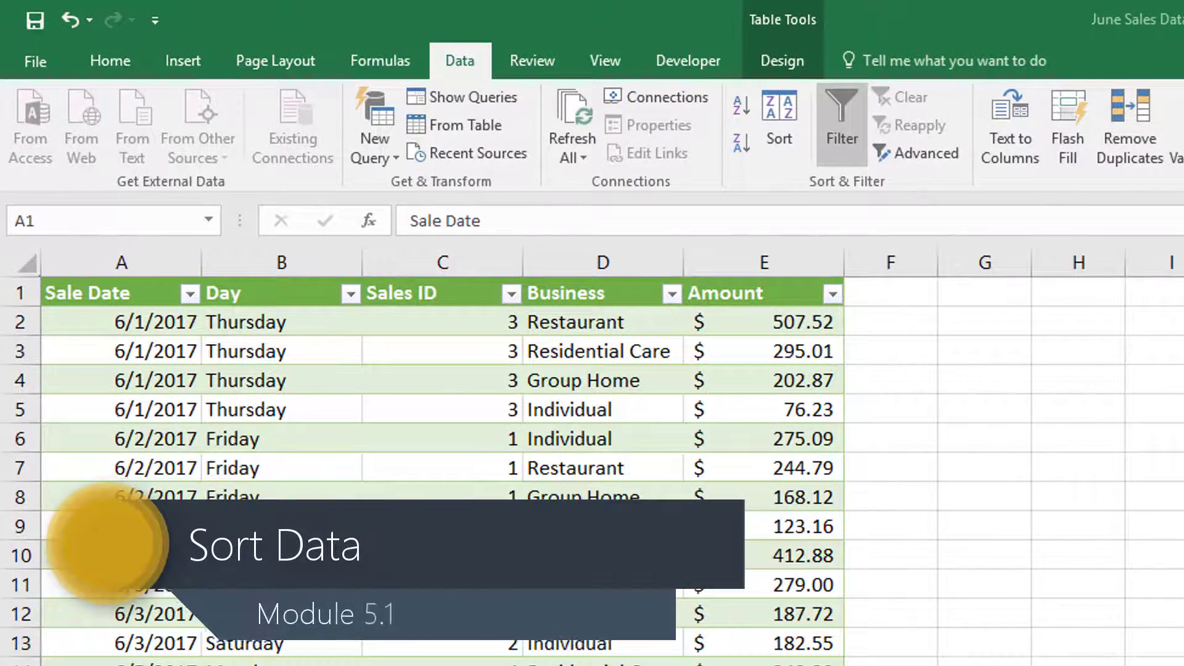
Sort the JuneTBL Business column A to Z so Group Home sales list first
left_click(592, 353)
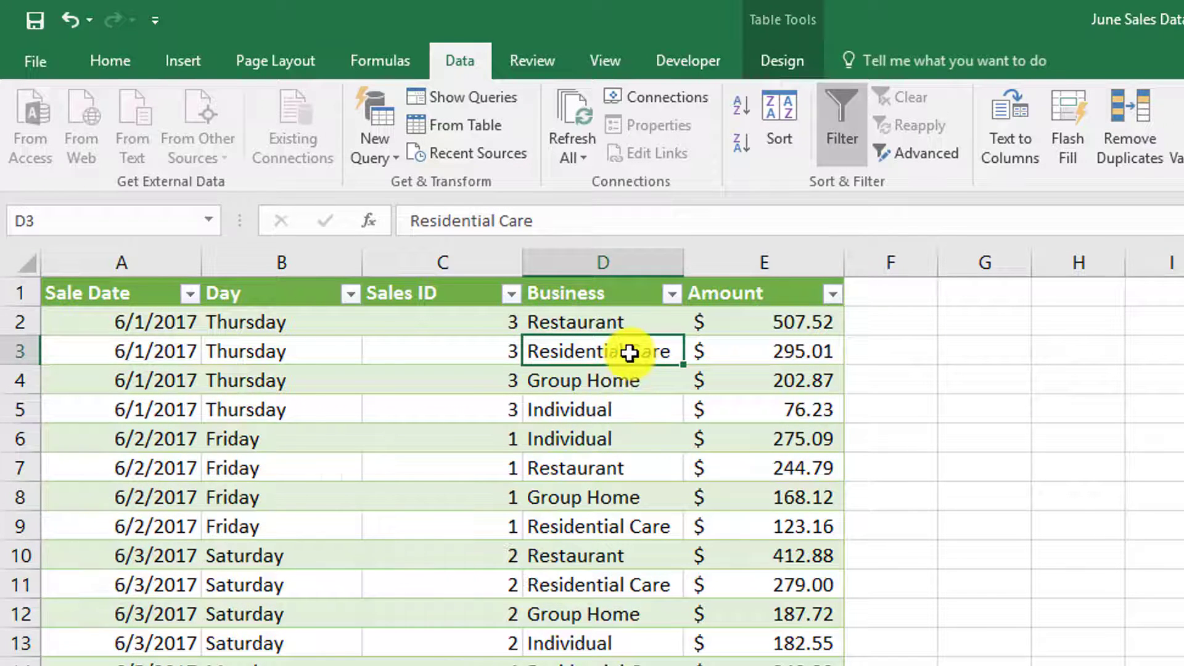
left_click(614, 408)
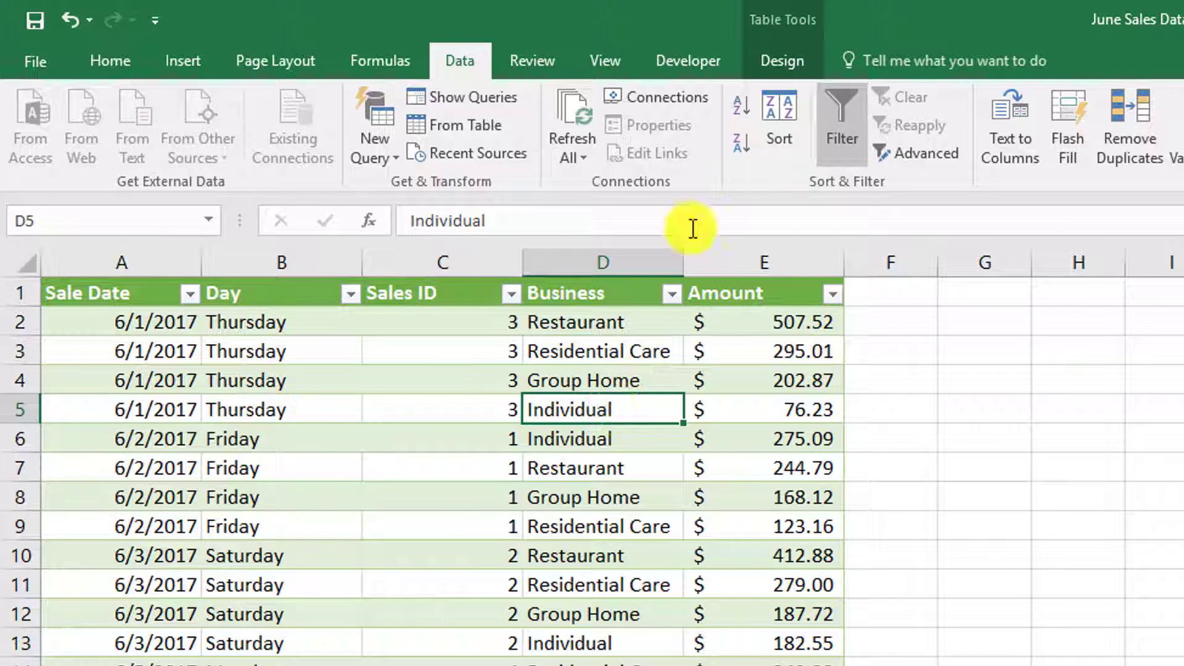
left_click(792, 60)
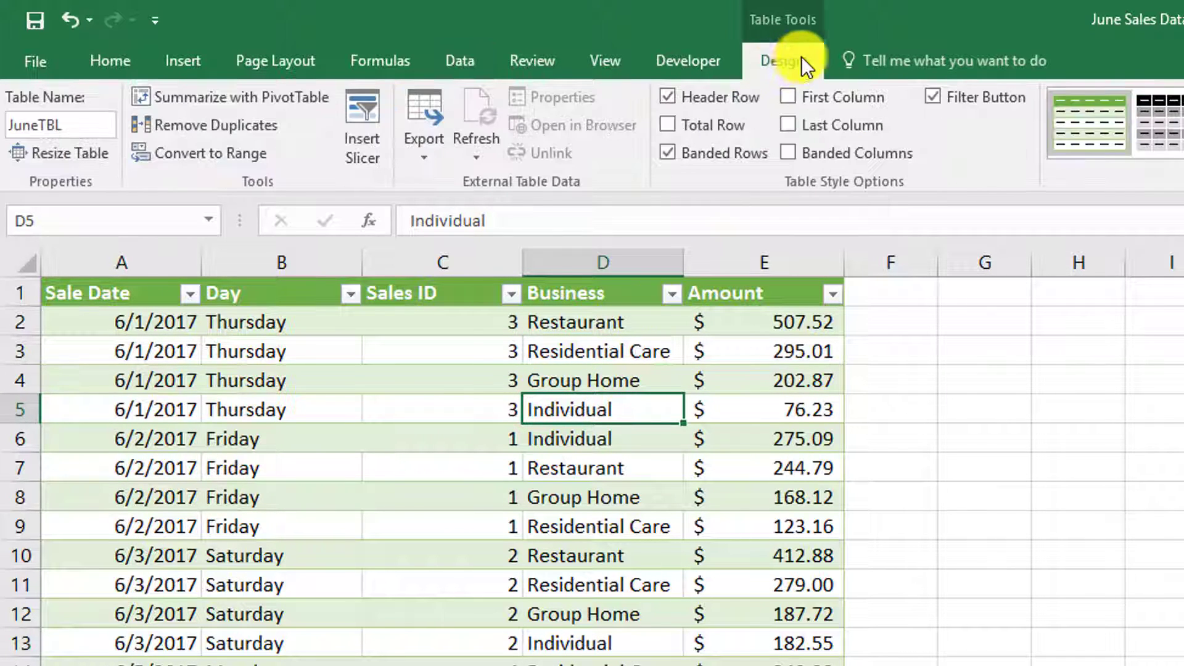
left_click(458, 65)
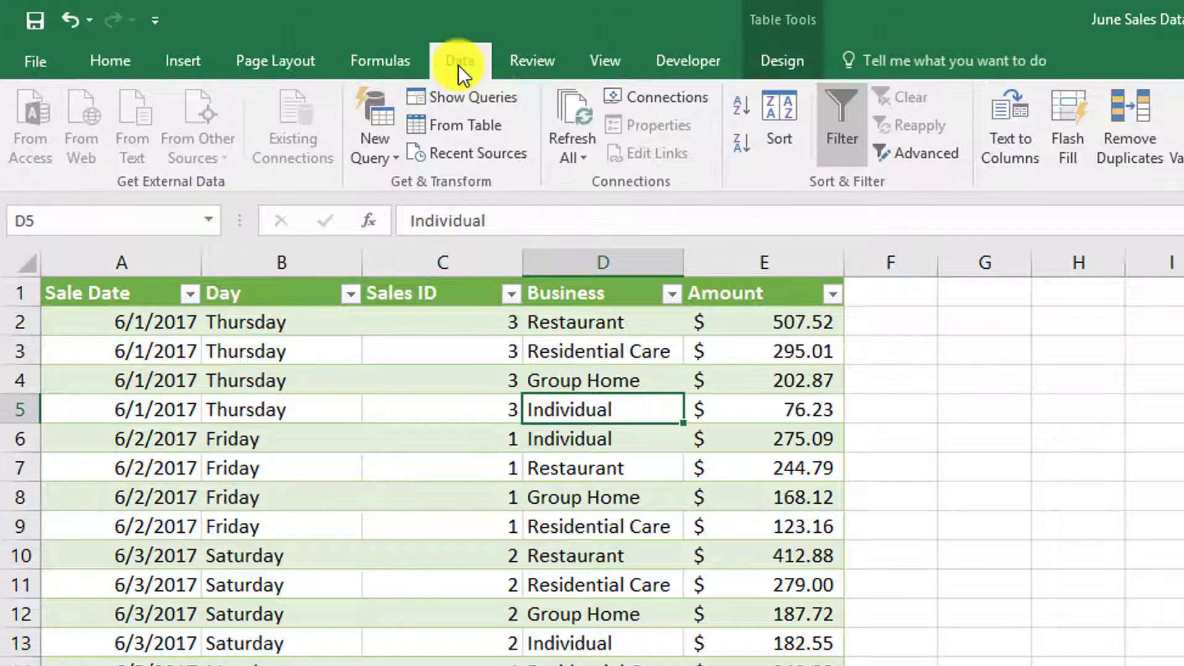
left_click(743, 109)
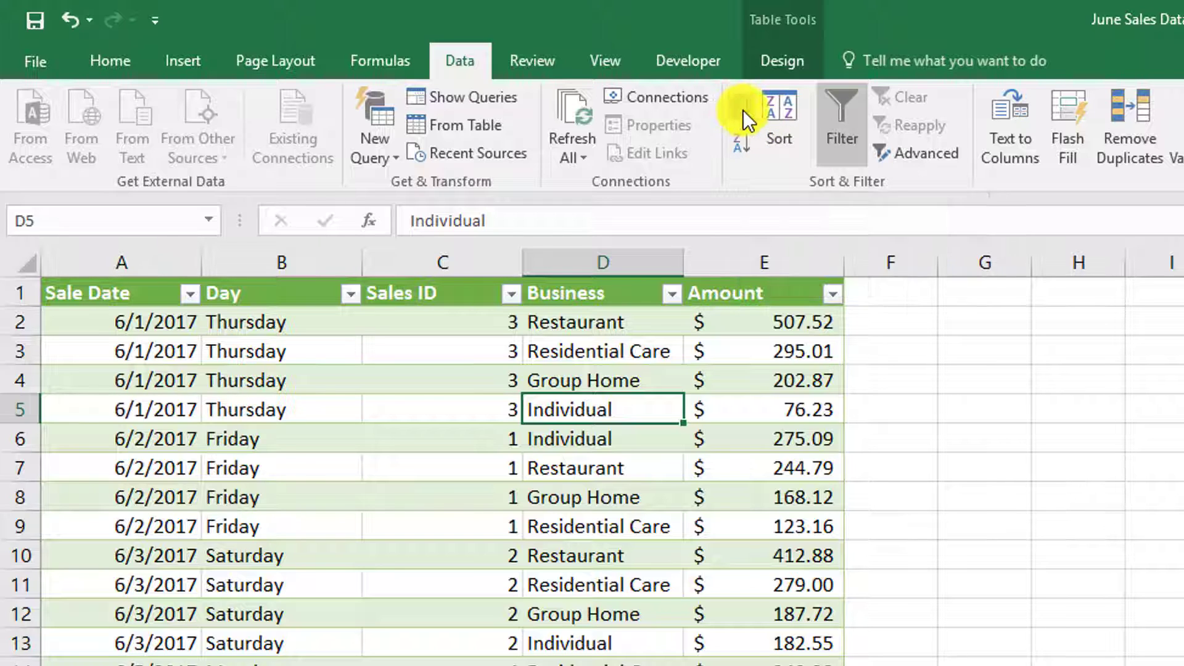
scroll(602, 650, "down", 11)
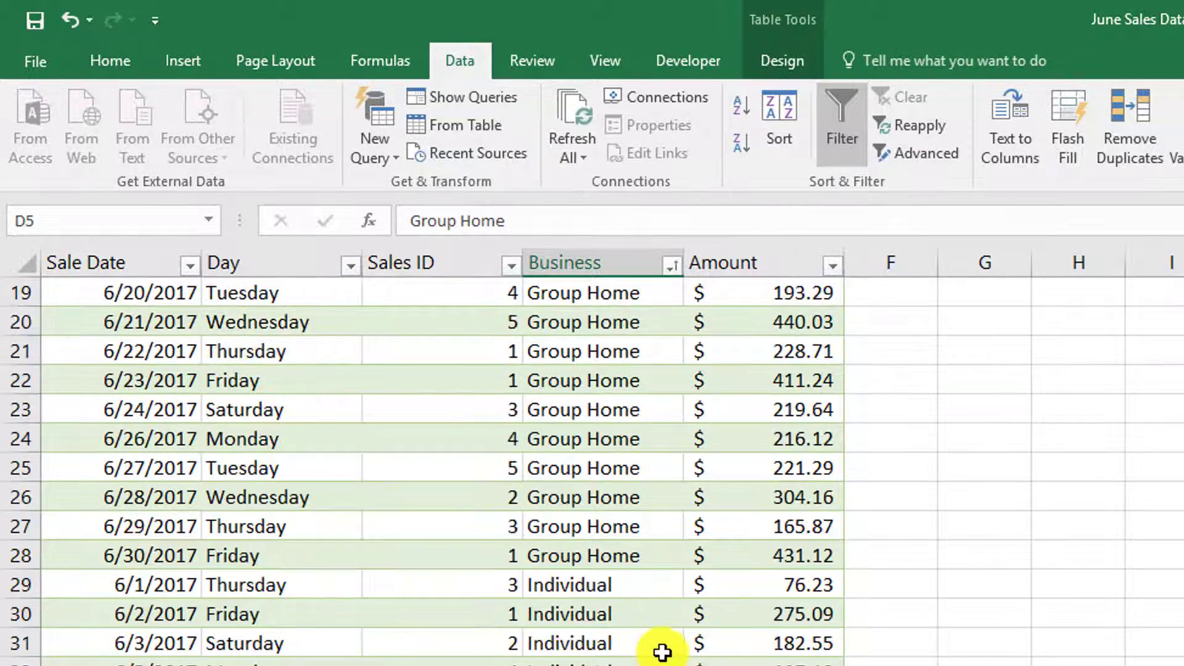
scroll(636, 652, "up", 11)
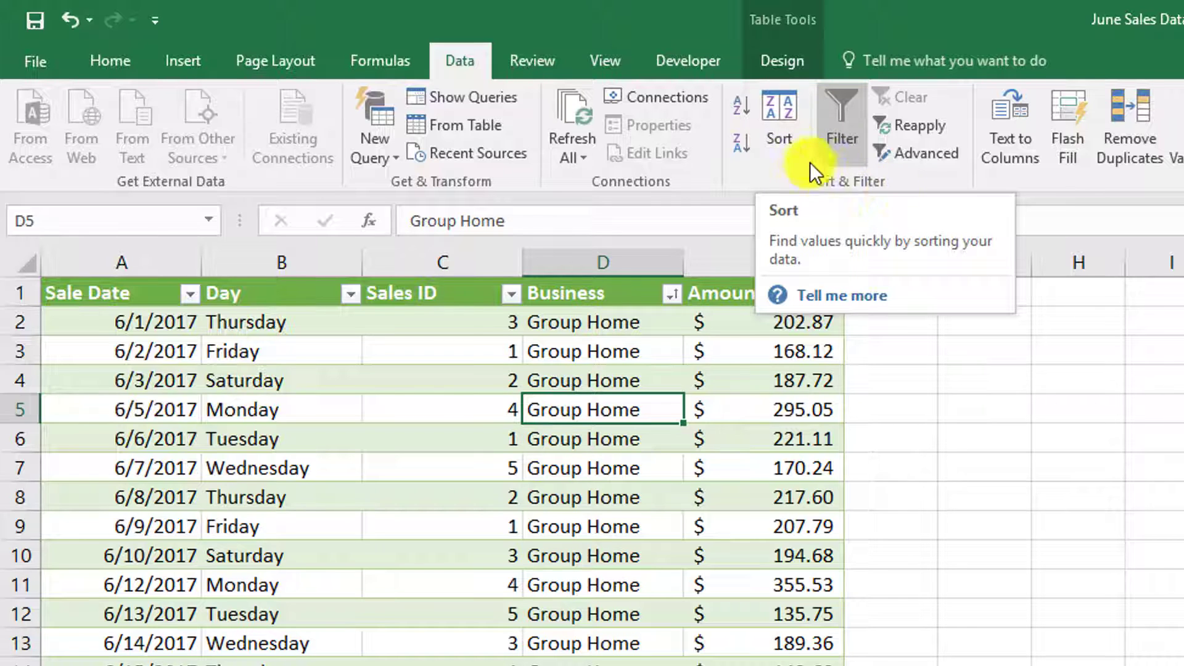
Set up a custom sort with Day as the first level and Business as the second
left_click(778, 142)
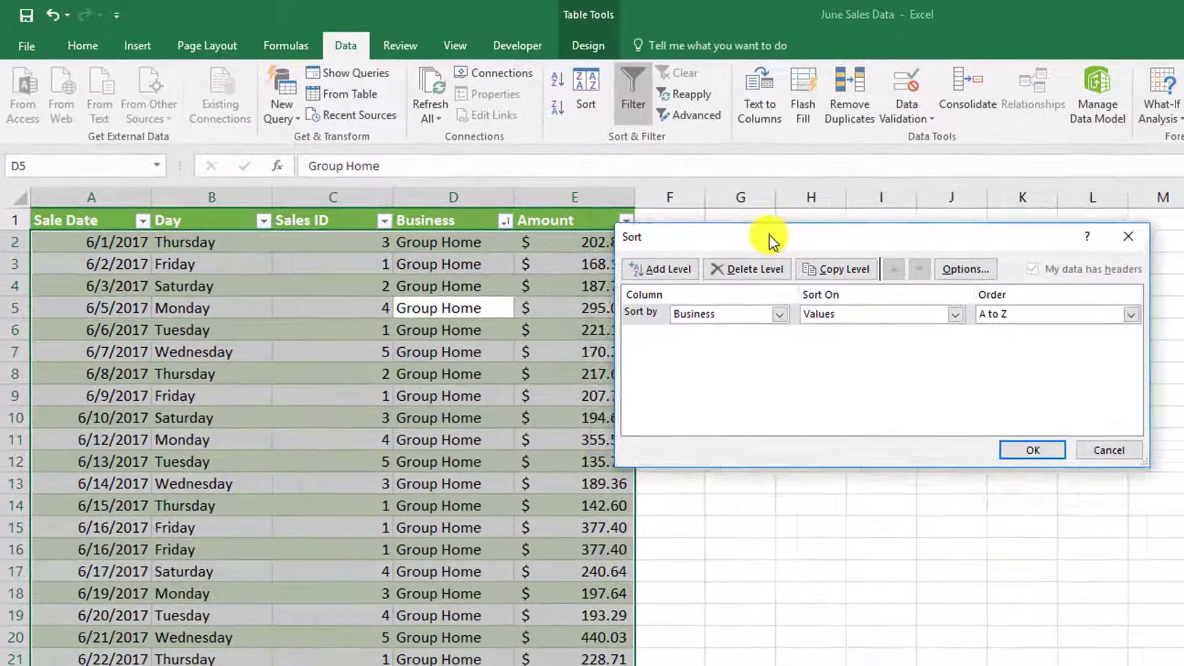
left_click_drag(769, 234, 738, 217)
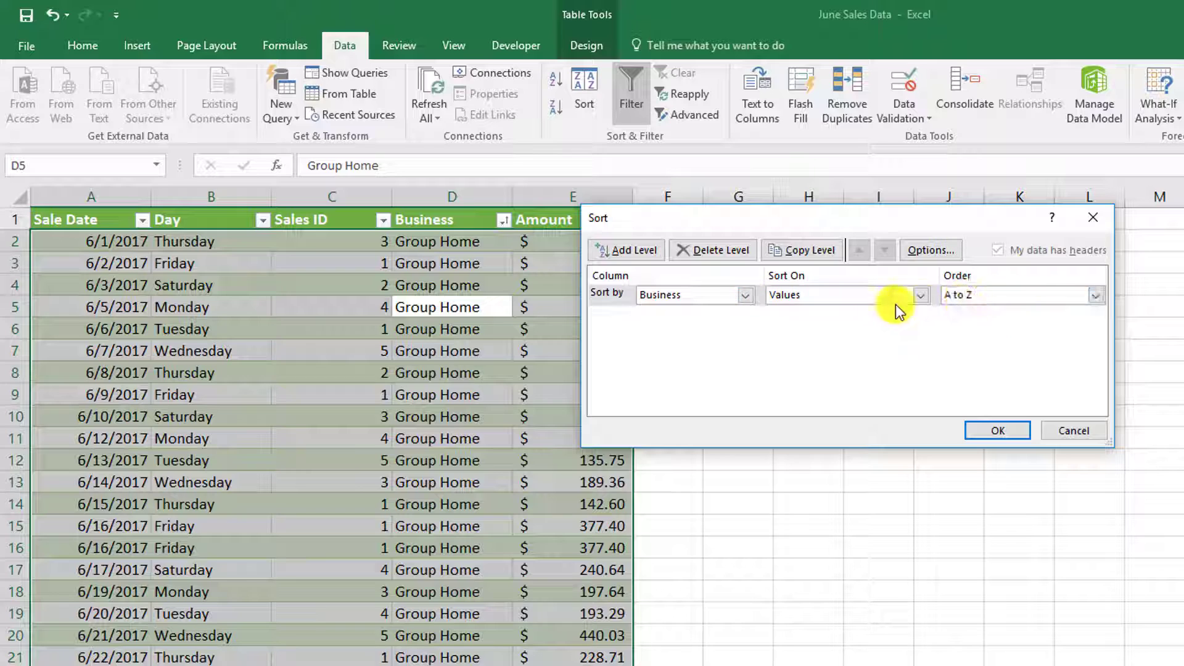
left_click(744, 296)
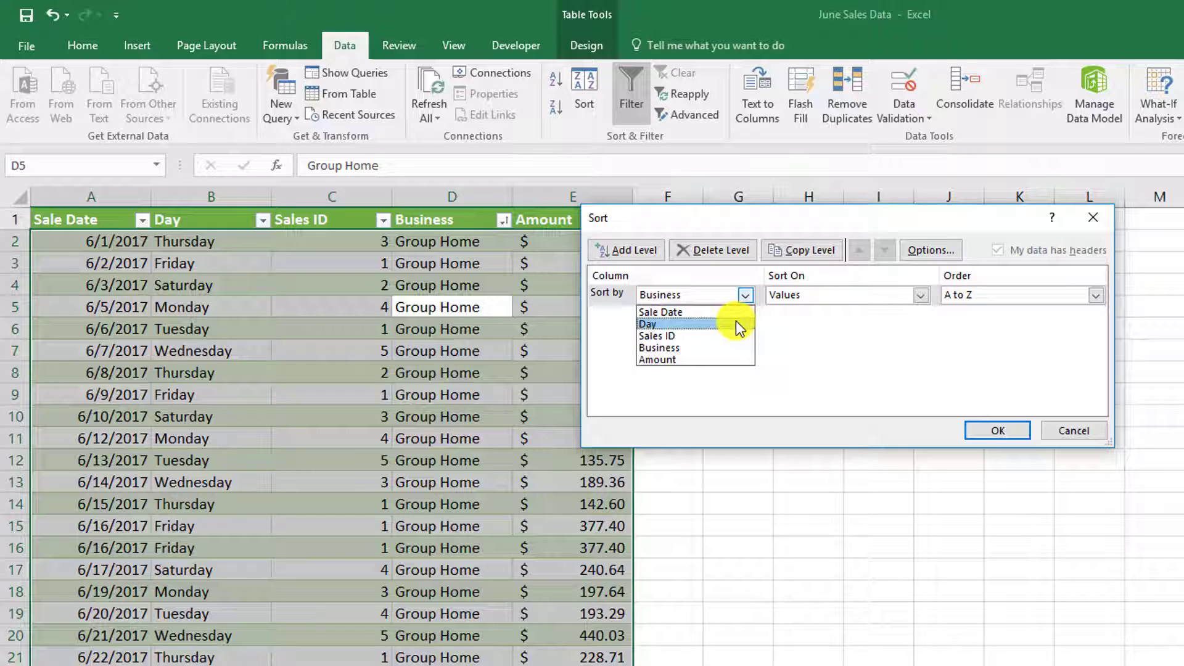
left_click(737, 323)
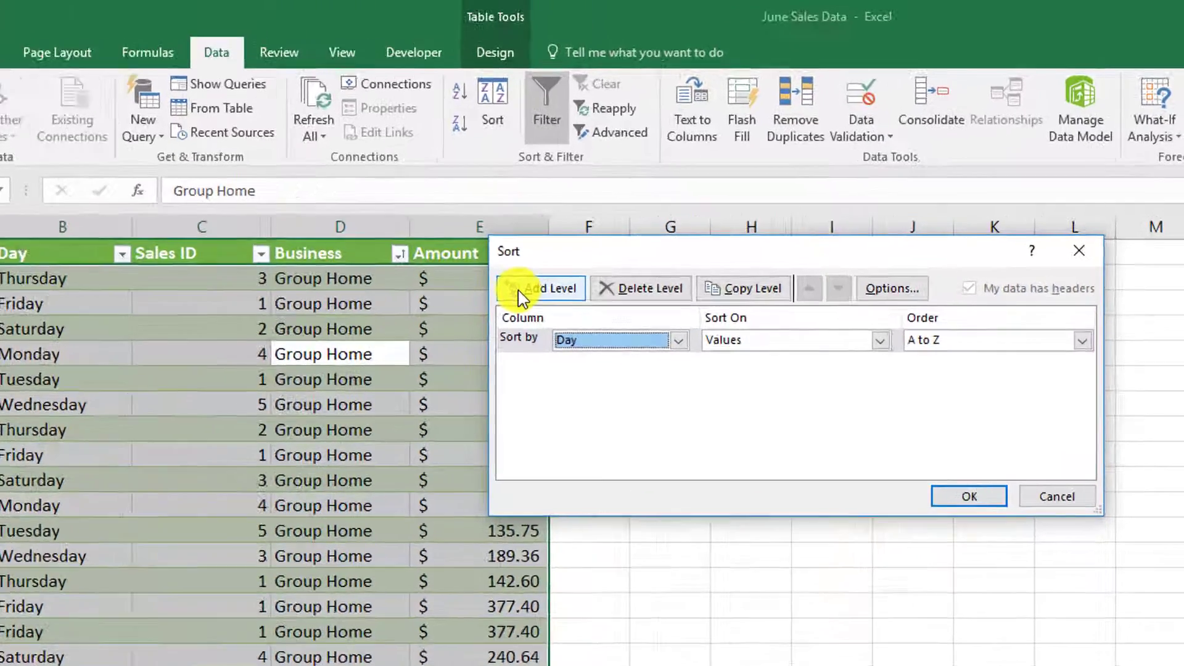
left_click(606, 252)
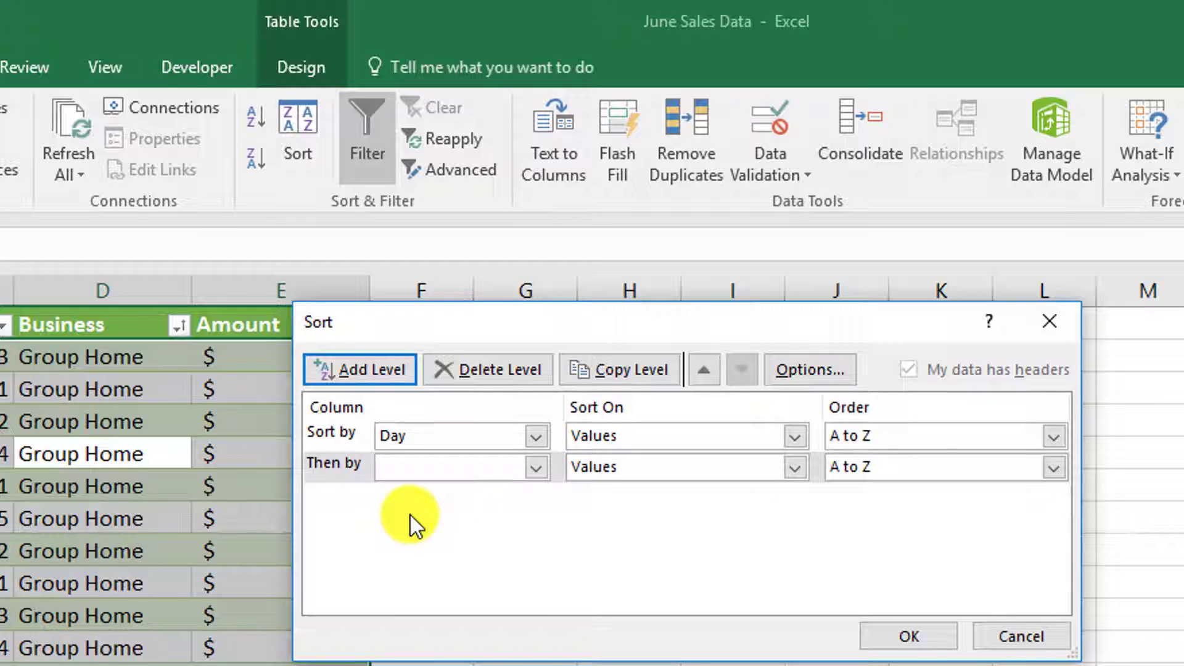
left_click(535, 469)
left_click(531, 545)
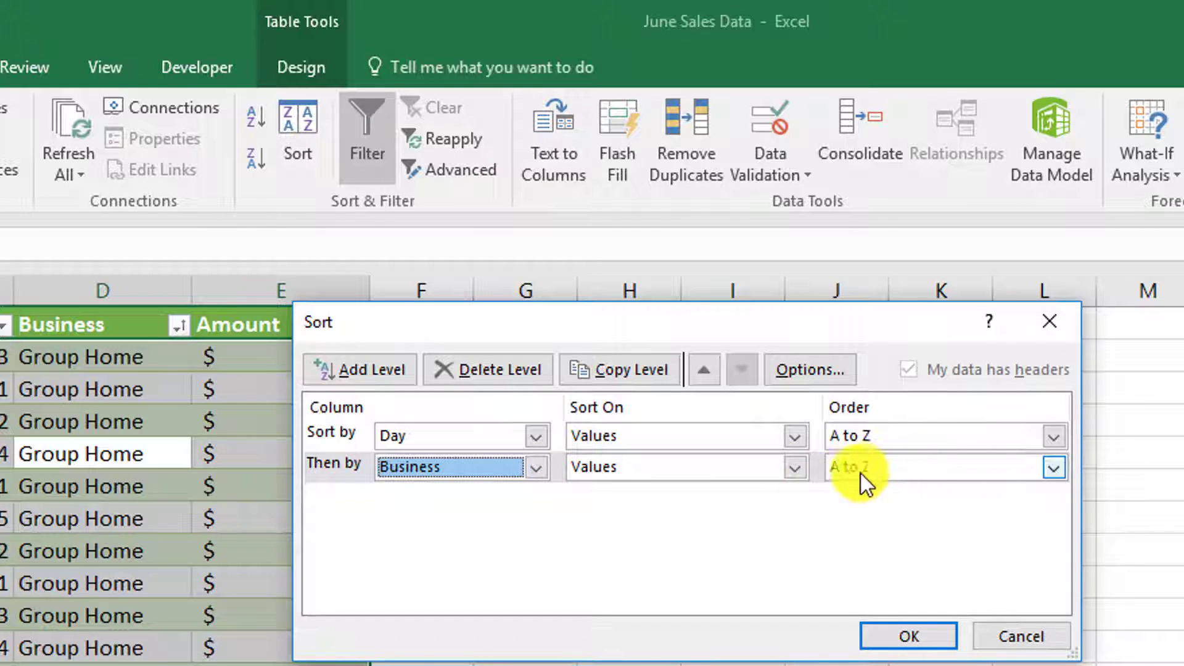
Add Amount as a third level, largest to smallest, and apply the three-level sort
left_click(409, 377)
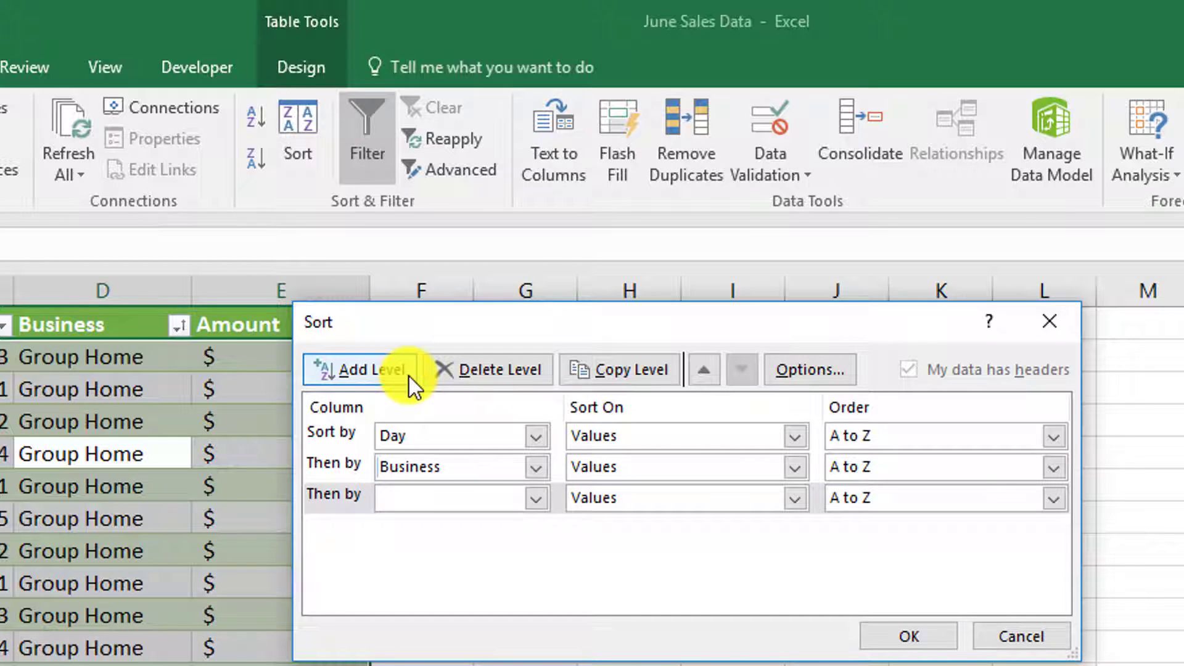
left_click(535, 504)
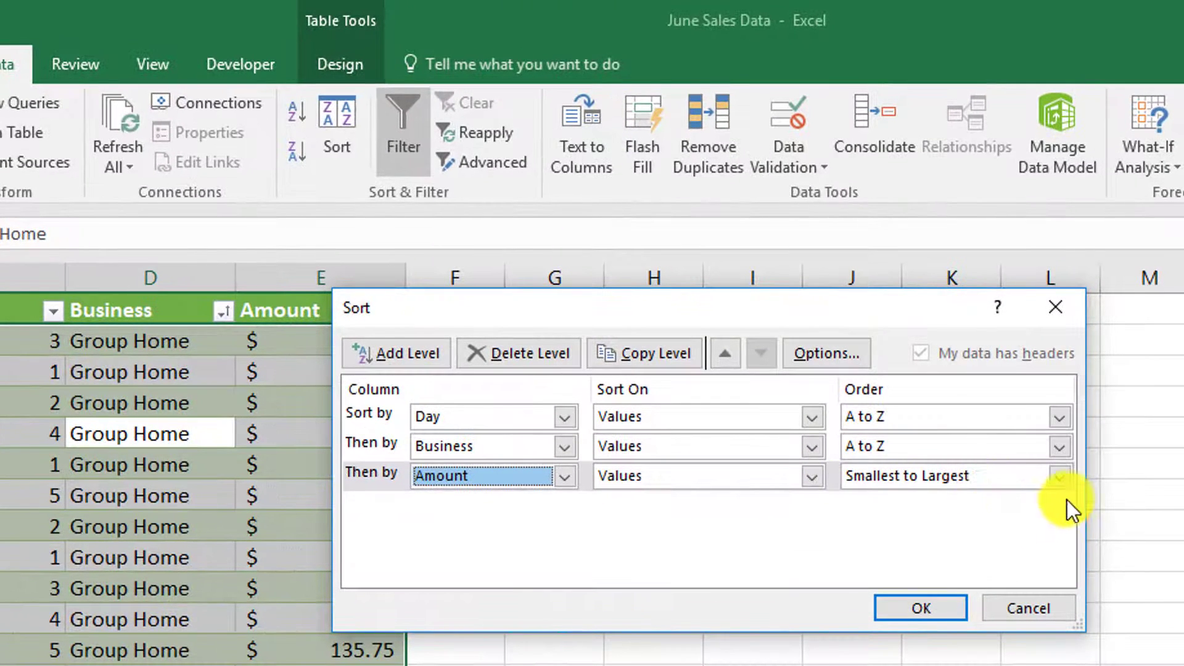
left_click(1059, 477)
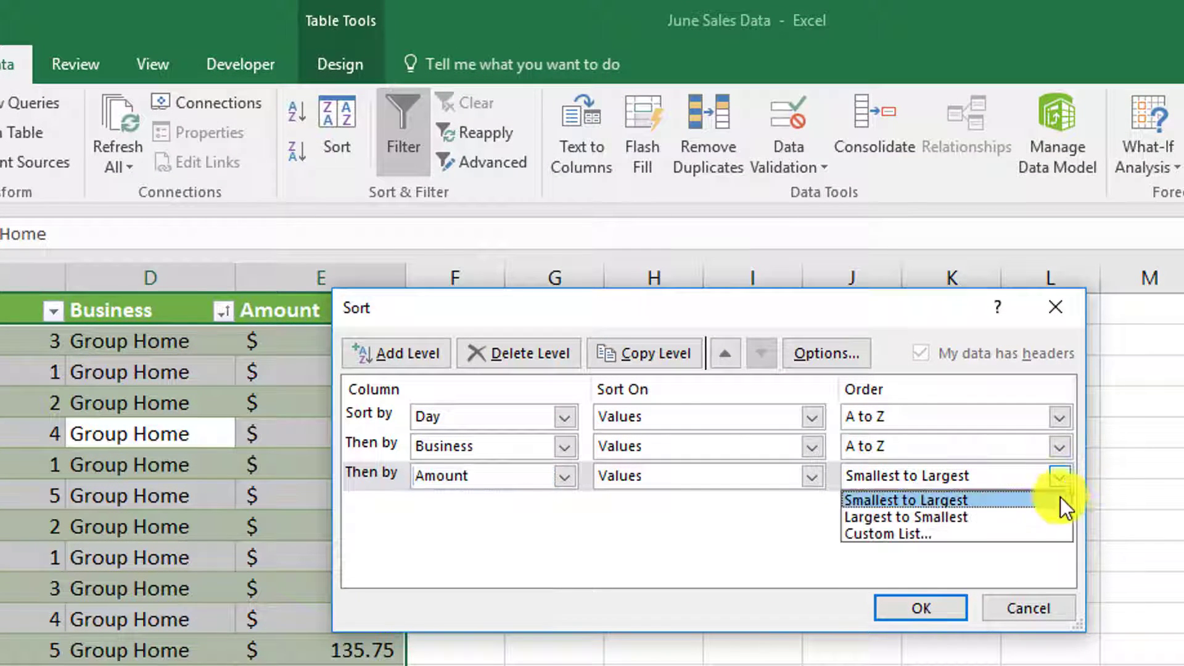
left_click(1052, 517)
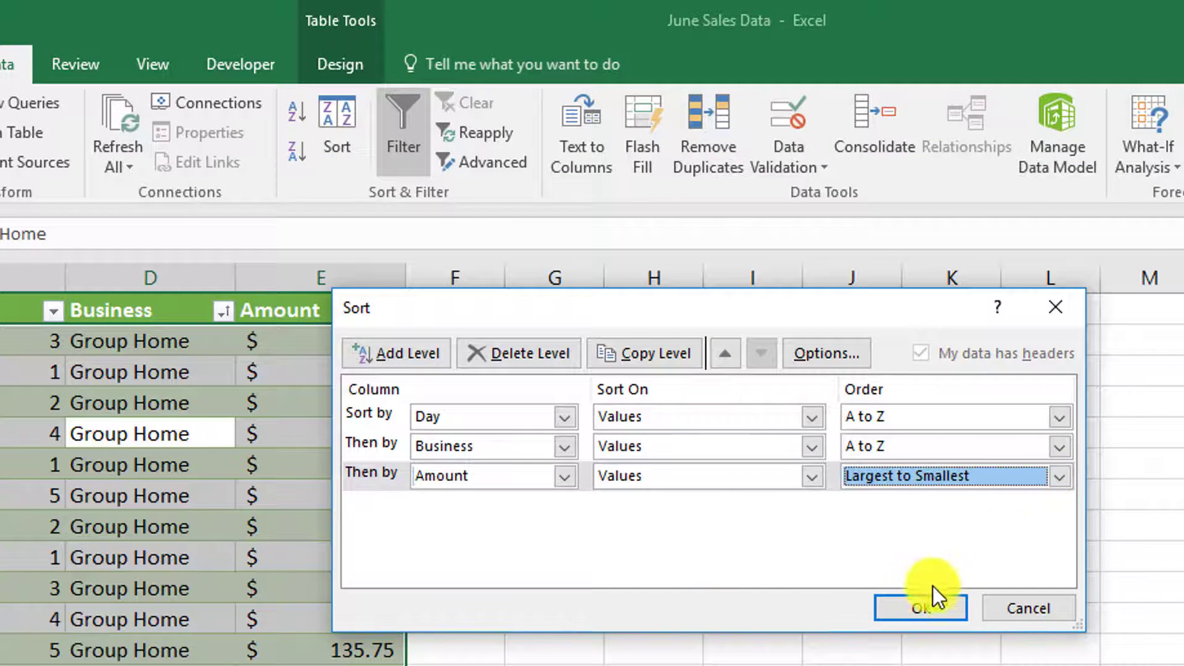
left_click(927, 608)
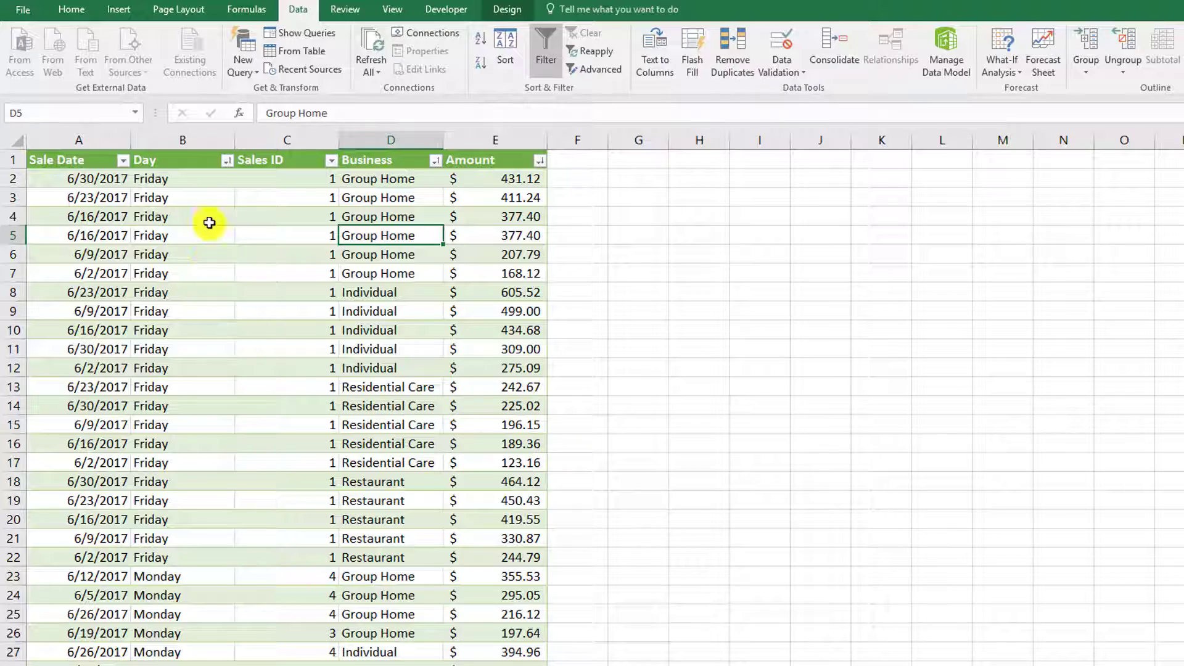
scroll(199, 201, "down", 3)
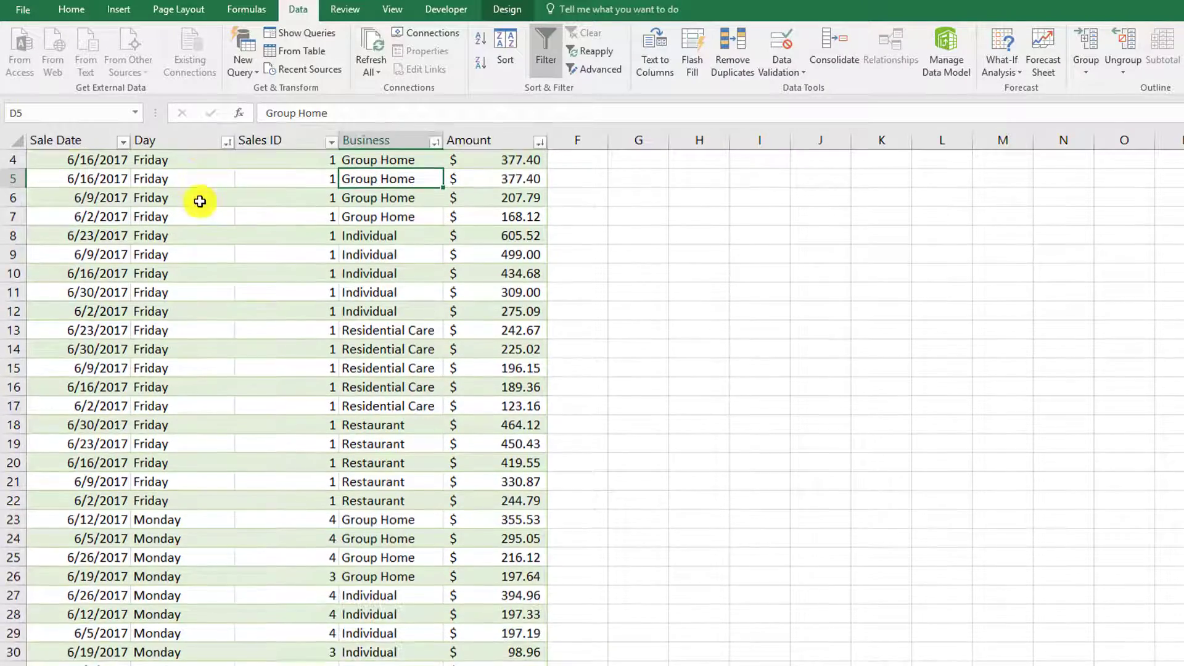
scroll(202, 202, "up", 3)
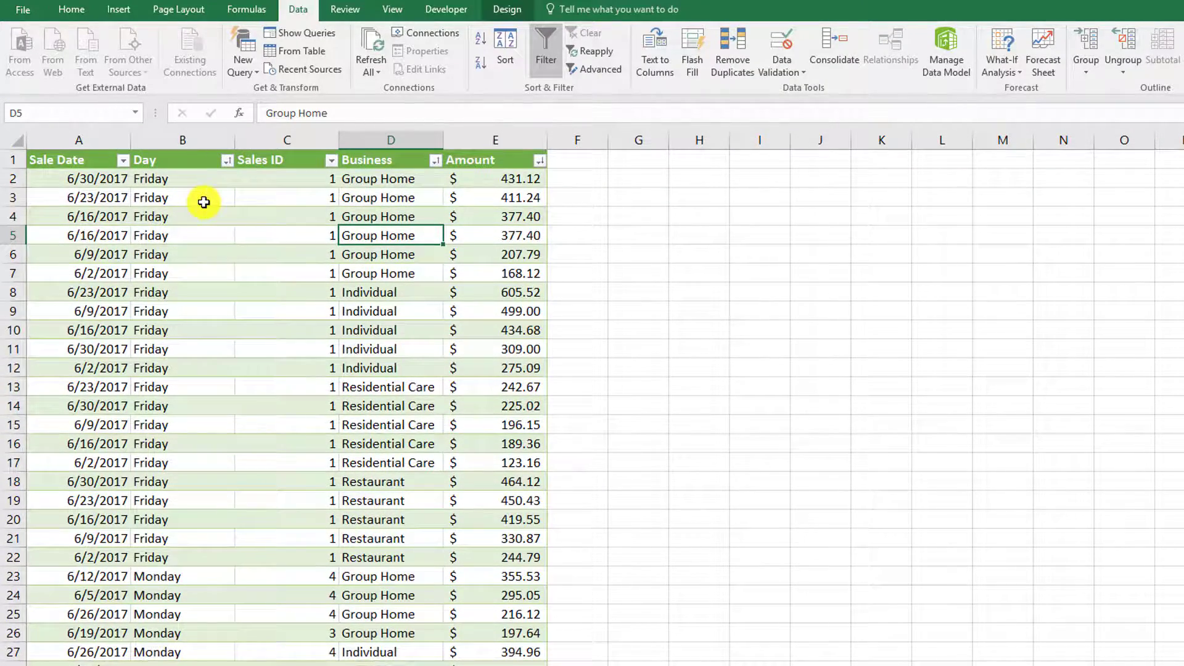
scroll(203, 202, "down", 3)
scroll(205, 202, "up", 3)
scroll(198, 402, "down", 7)
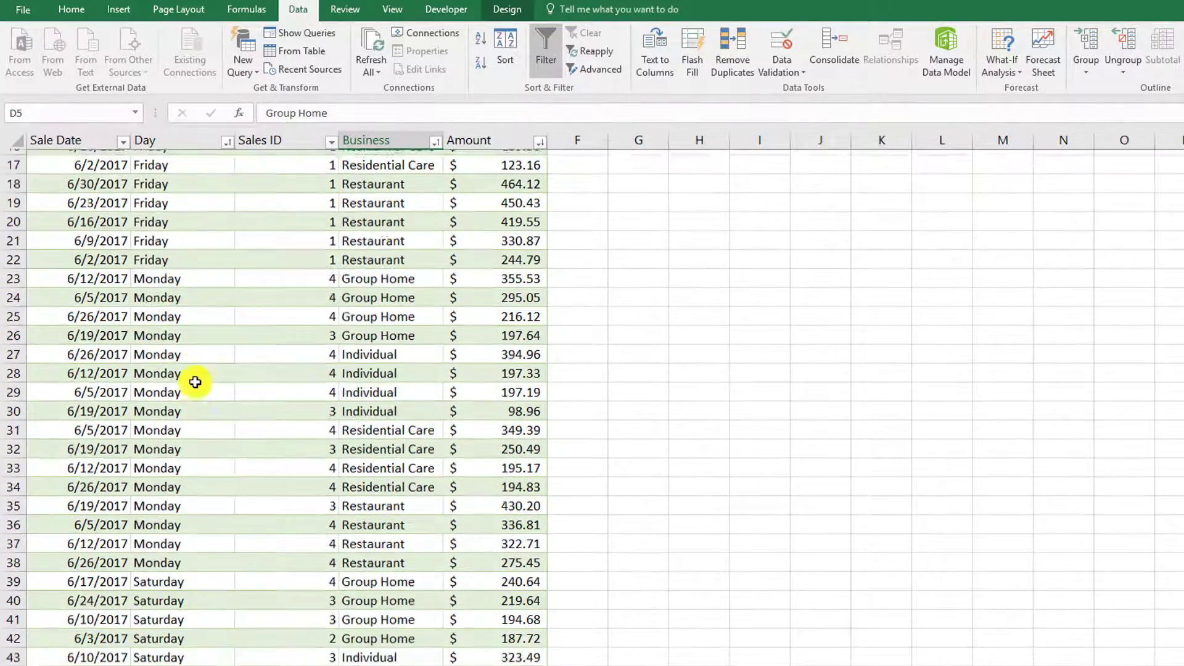
scroll(191, 378, "down", 2)
scroll(188, 370, "up", 10)
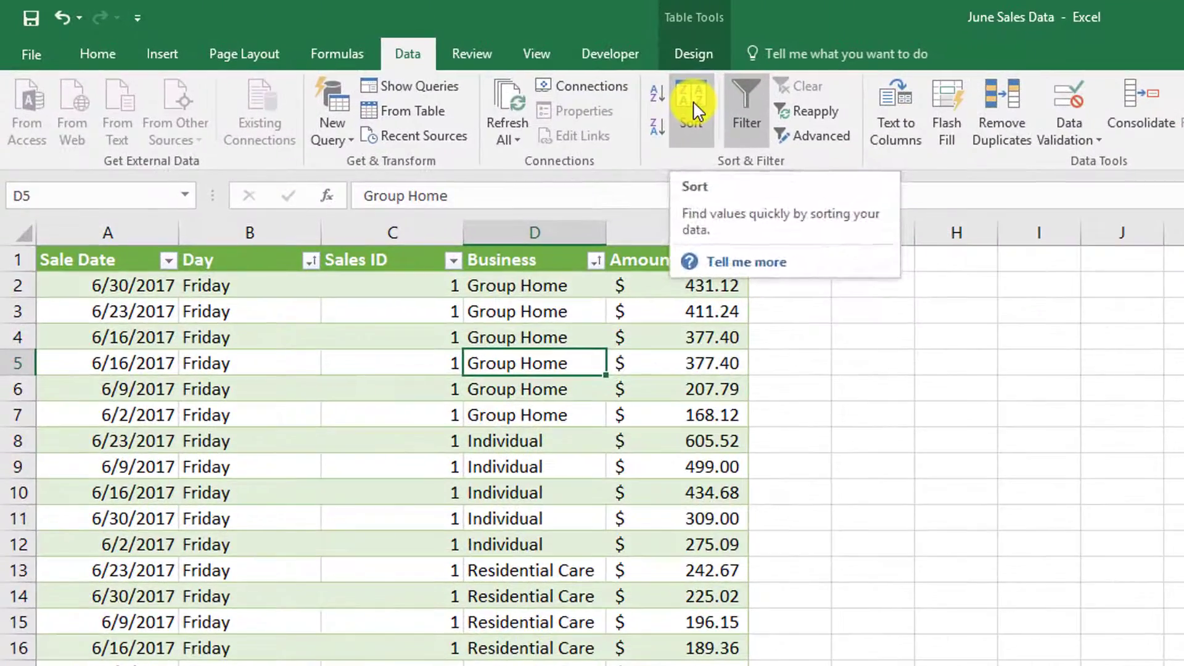
Change the Day sort level to the Sunday, Monday, Tuesday… custom list order
left_click(512, 48)
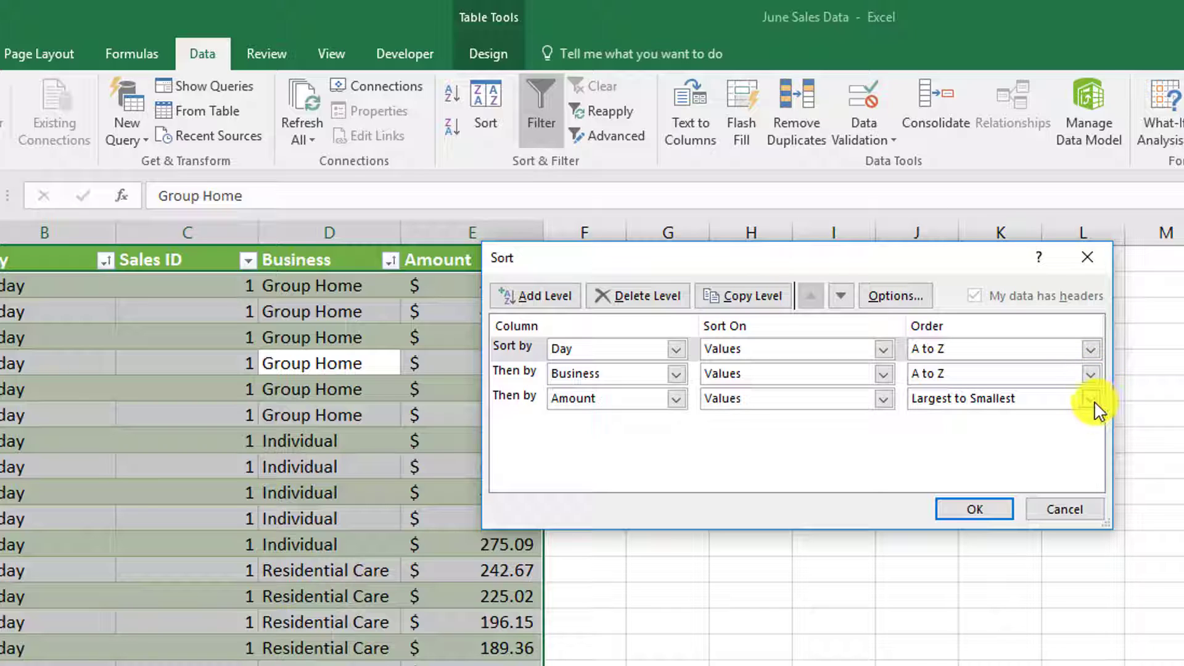
left_click(1089, 350)
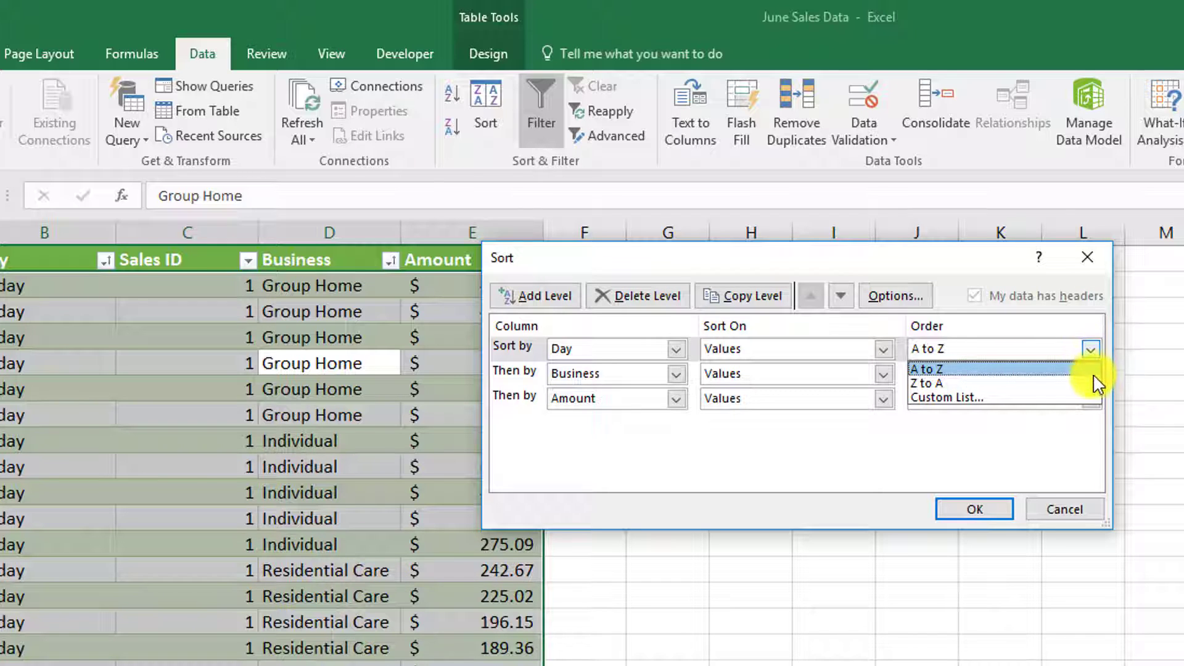
left_click(1002, 397)
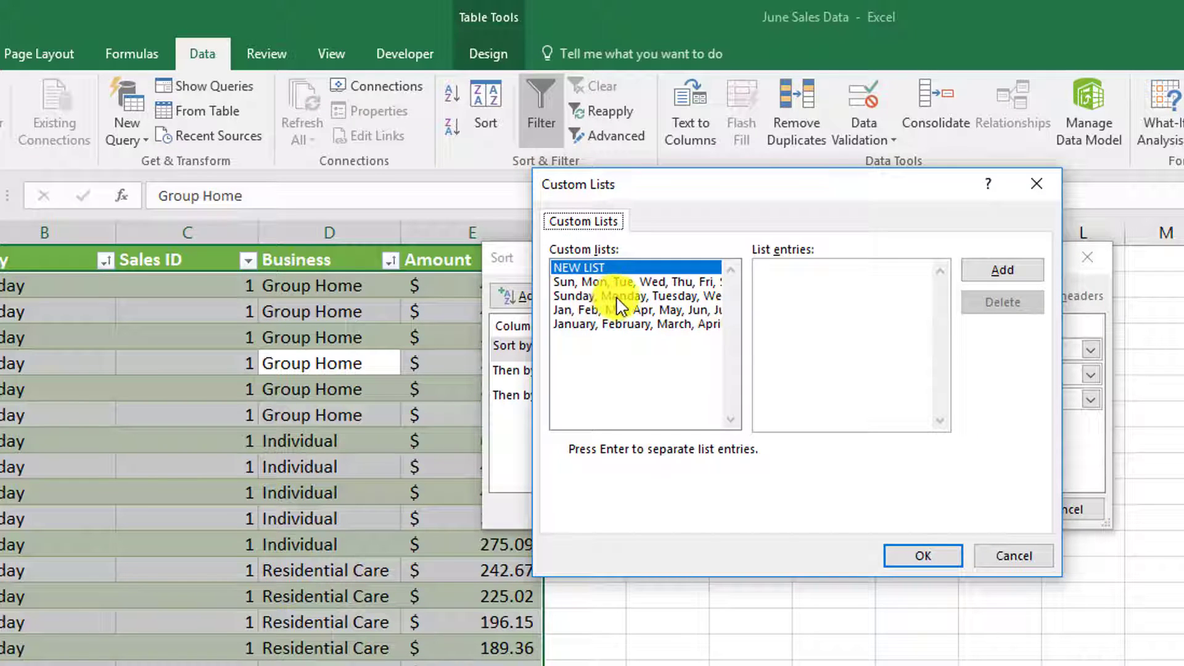
left_click(604, 306)
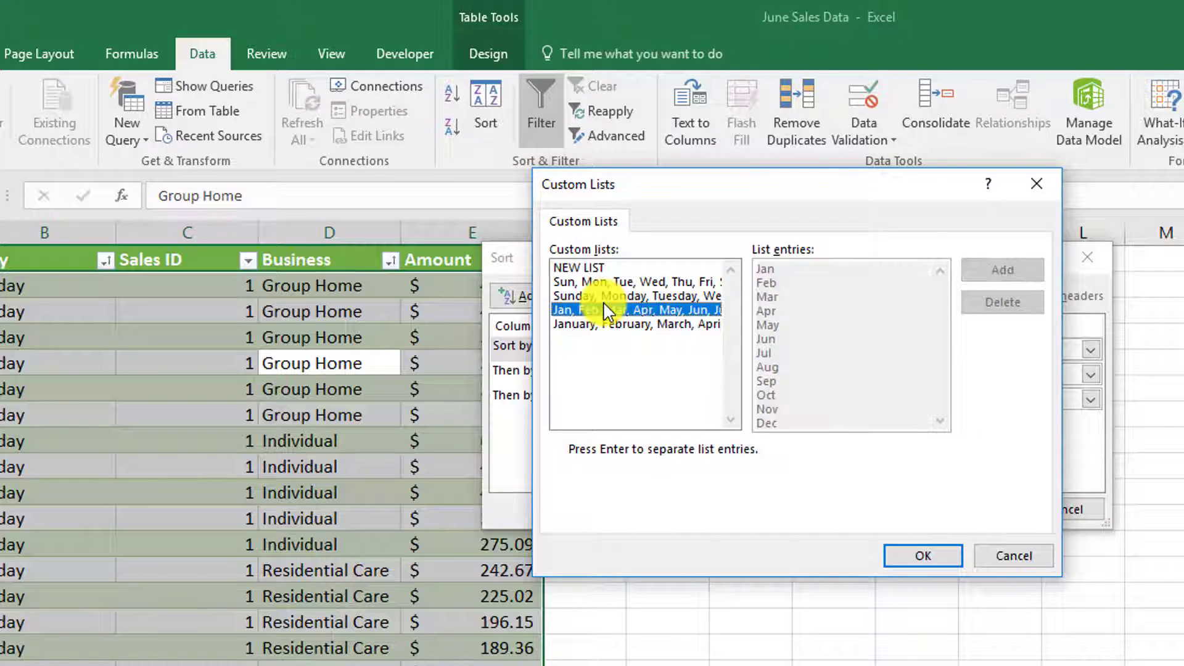
left_click(603, 297)
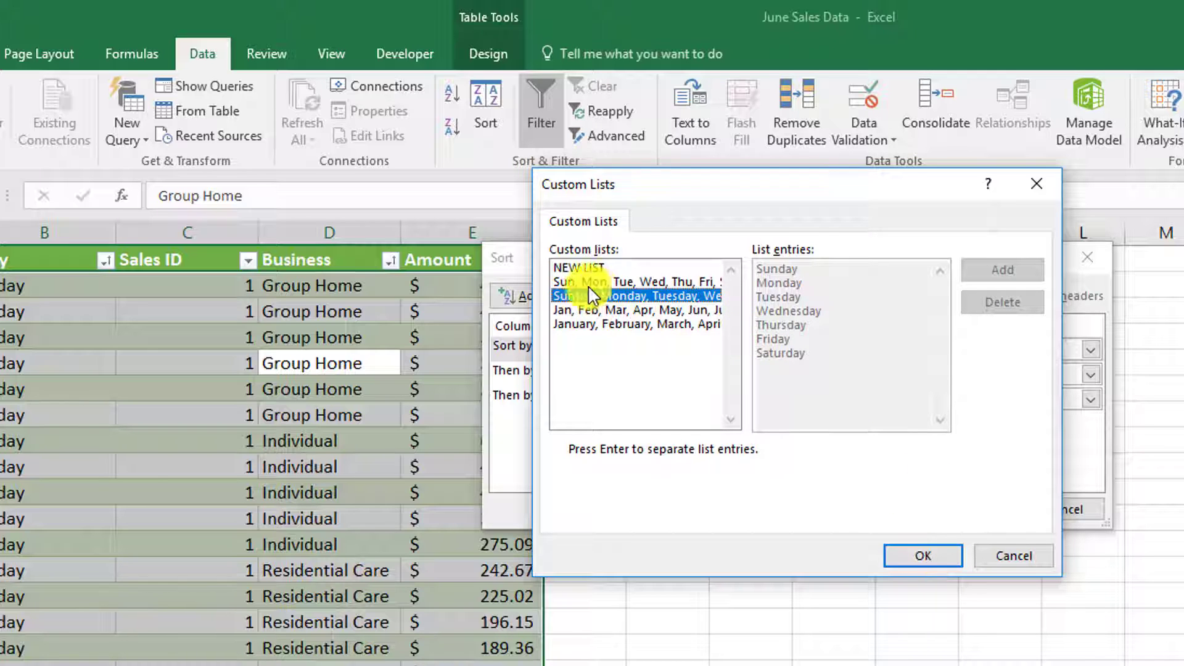
left_click(934, 554)
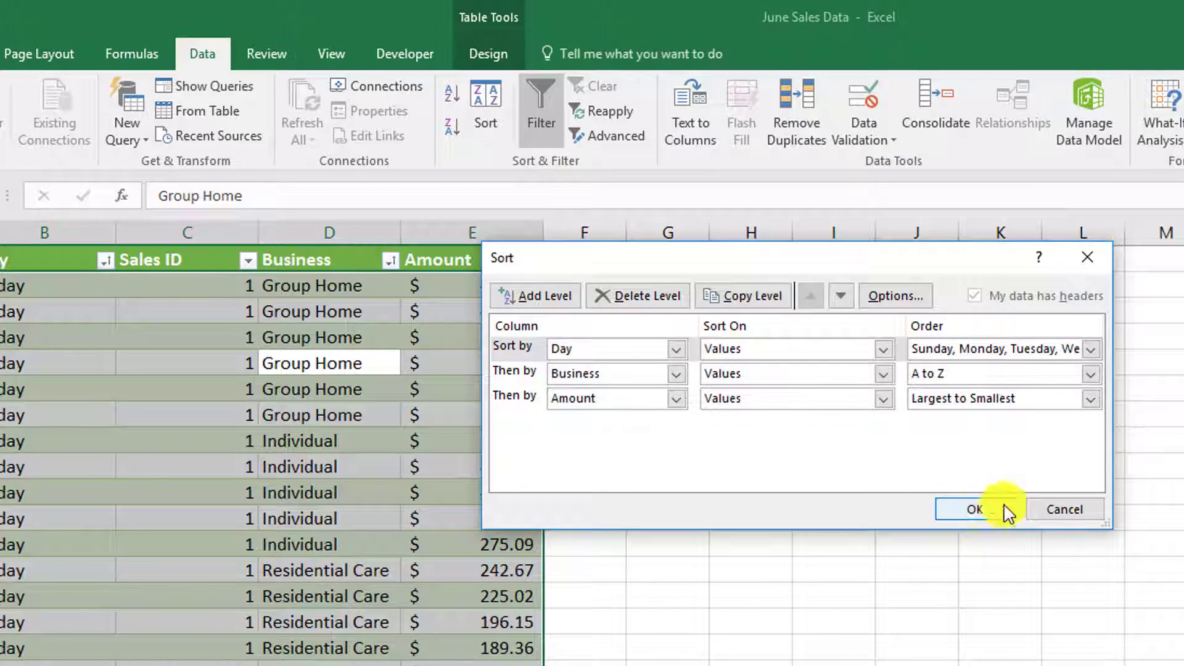
left_click(991, 517)
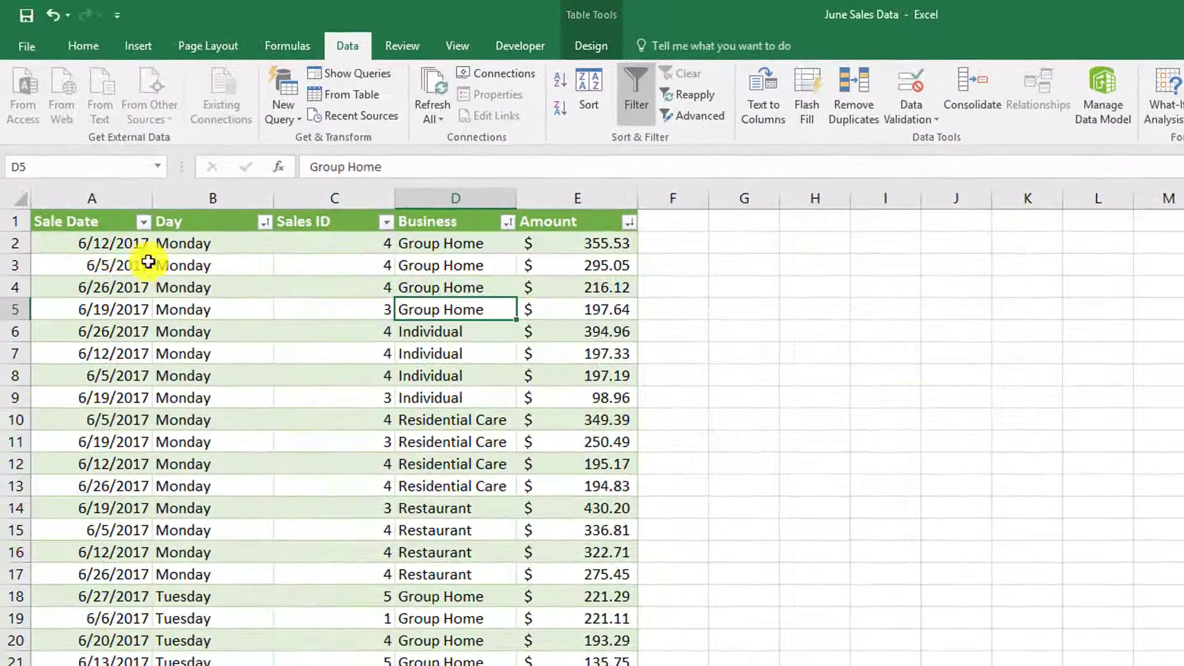
scroll(240, 299, "down", 4)
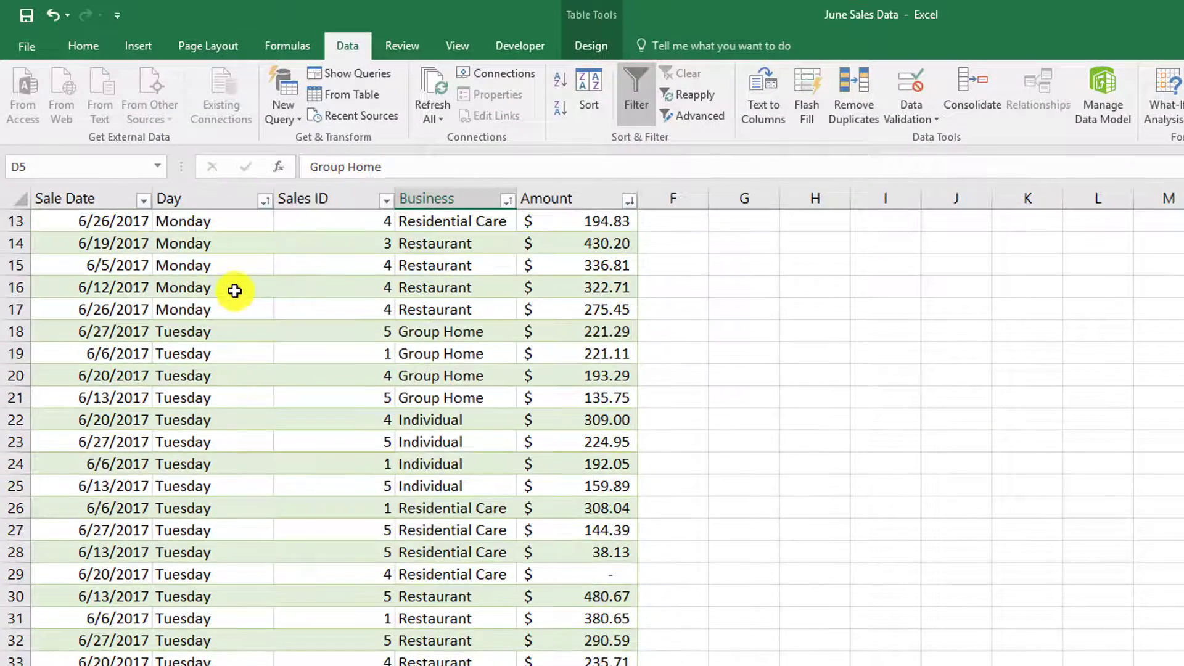
scroll(234, 290, "down", 19)
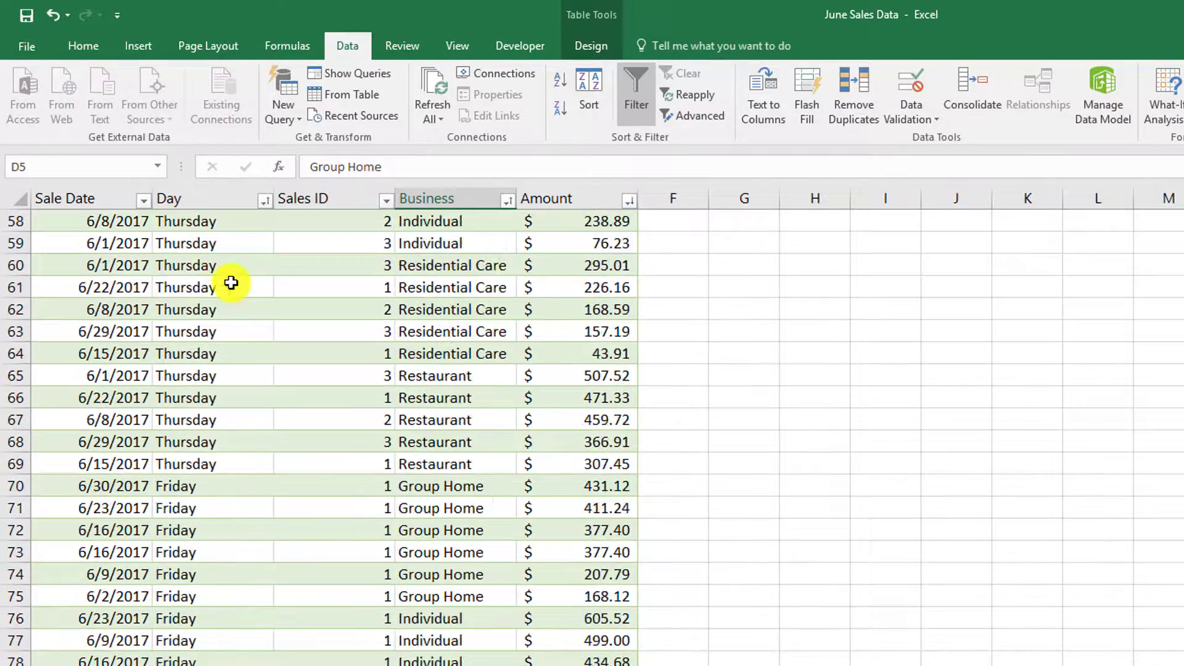
scroll(232, 266, "up", 3)
scroll(231, 266, "down", 6)
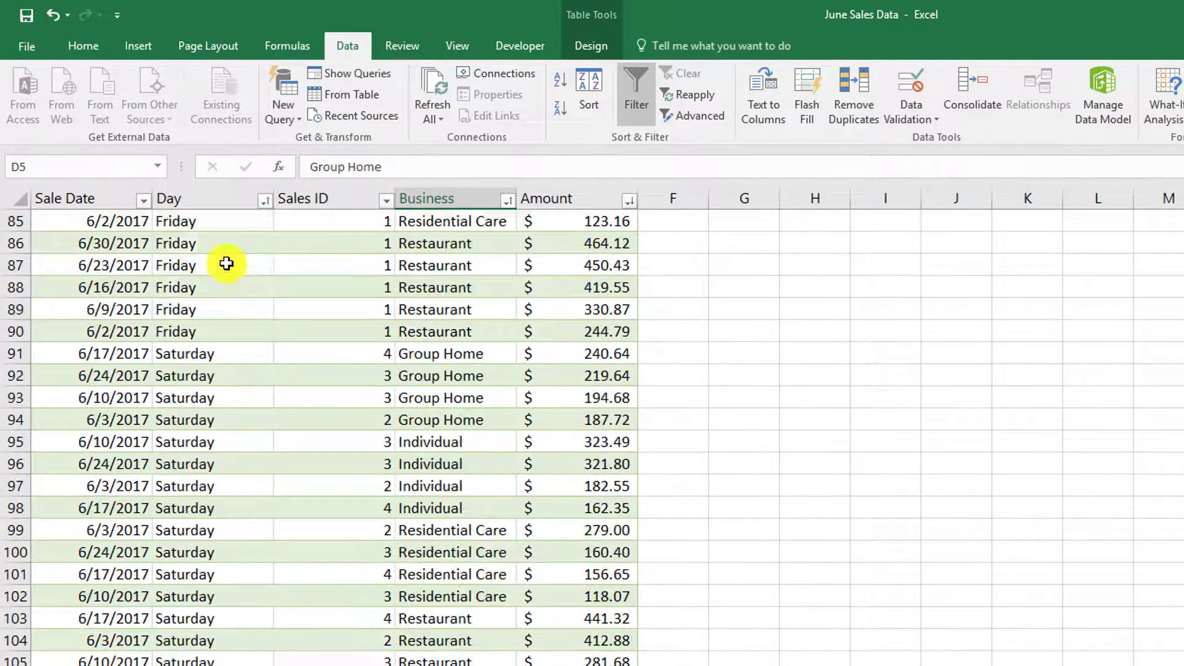
scroll(229, 265, "up", 8)
scroll(228, 262, "up", 18)
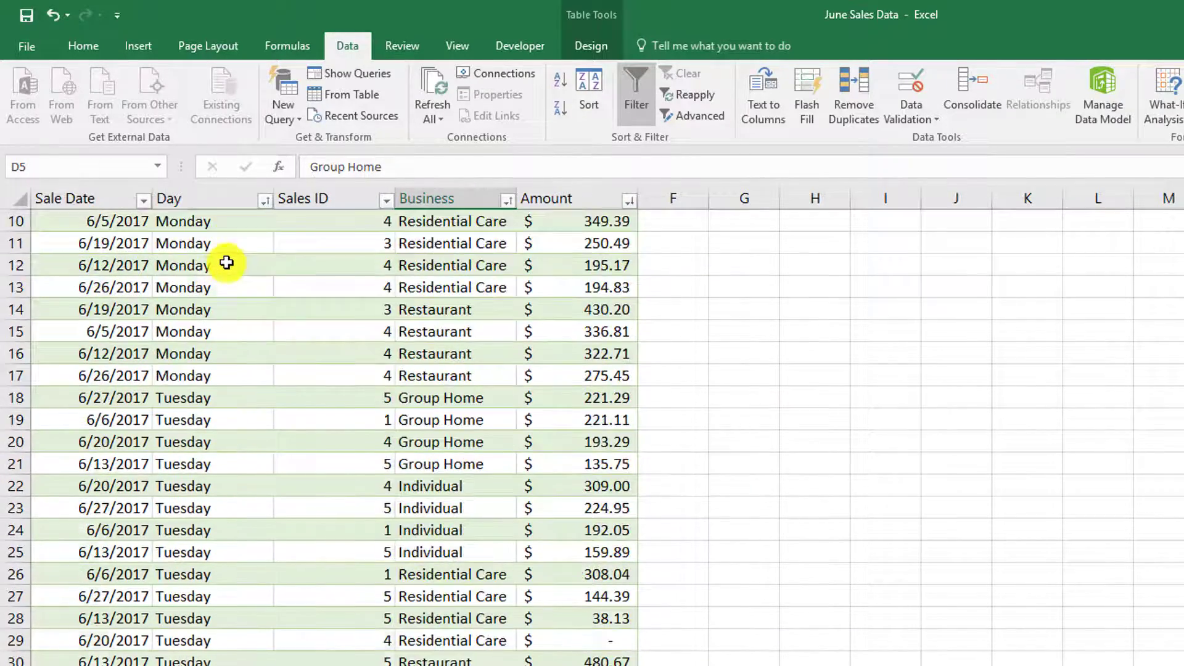